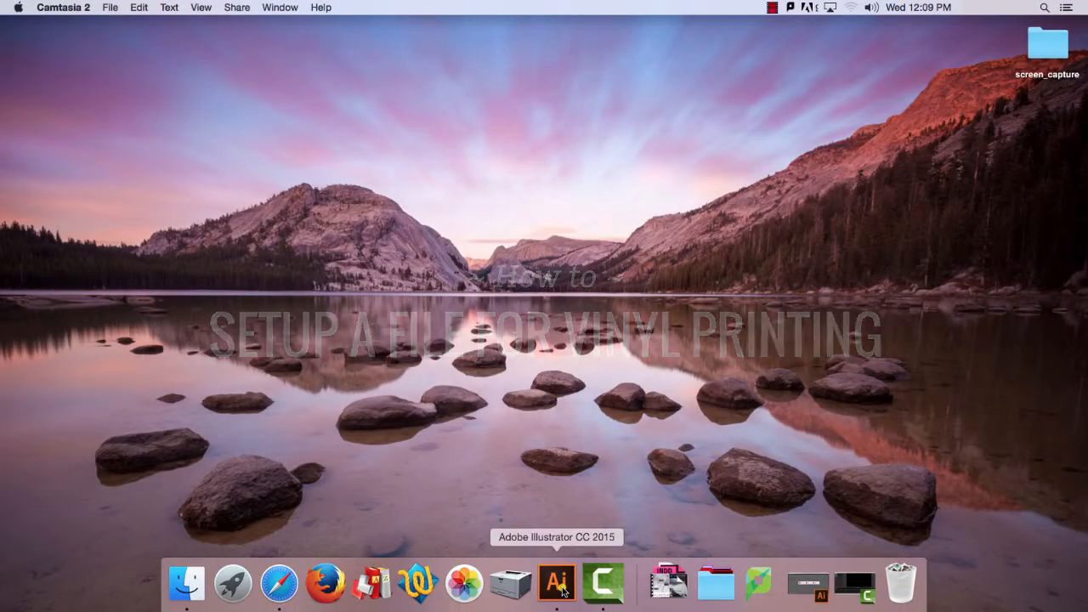
- Bring up Illustrator, minimise the roland_stickers window and go to the File commands
{"action": "left_click", "coordinate": [558, 582]}
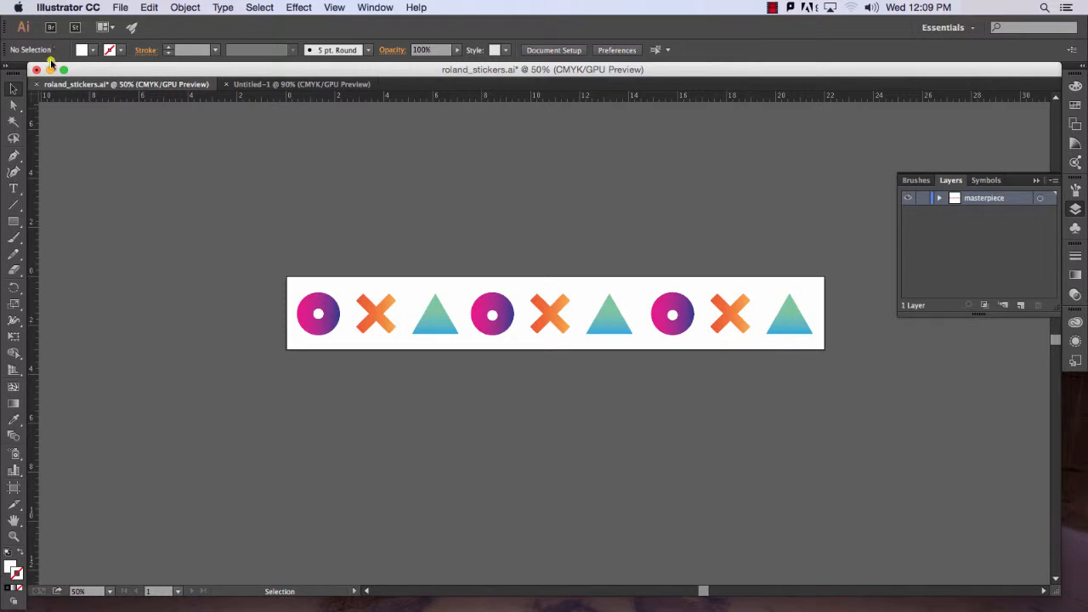
{"action": "left_click", "coordinate": [51, 69]}
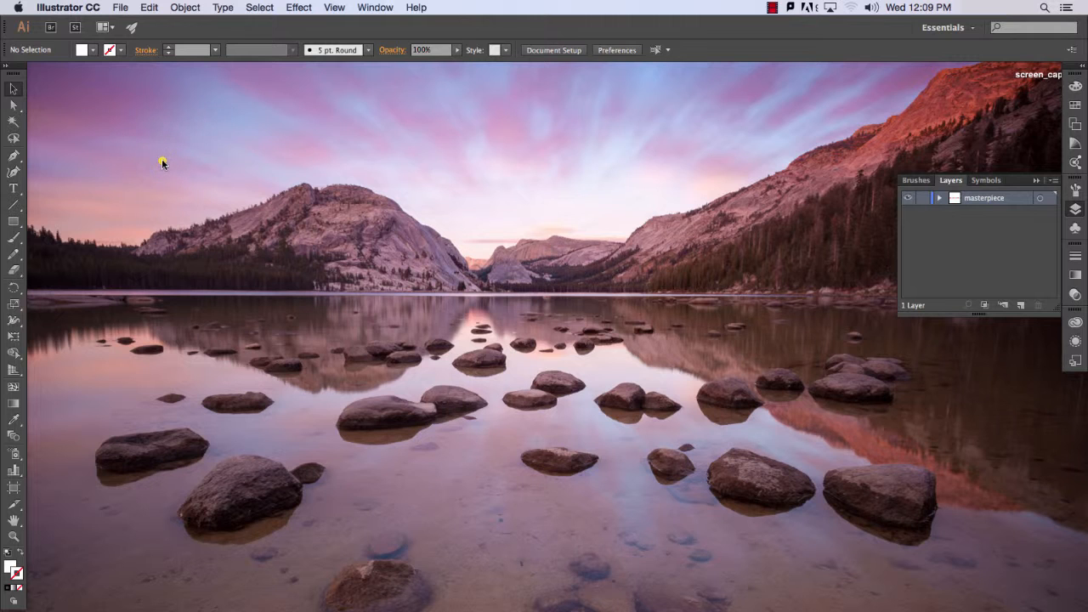
{"action": "left_click", "coordinate": [121, 7]}
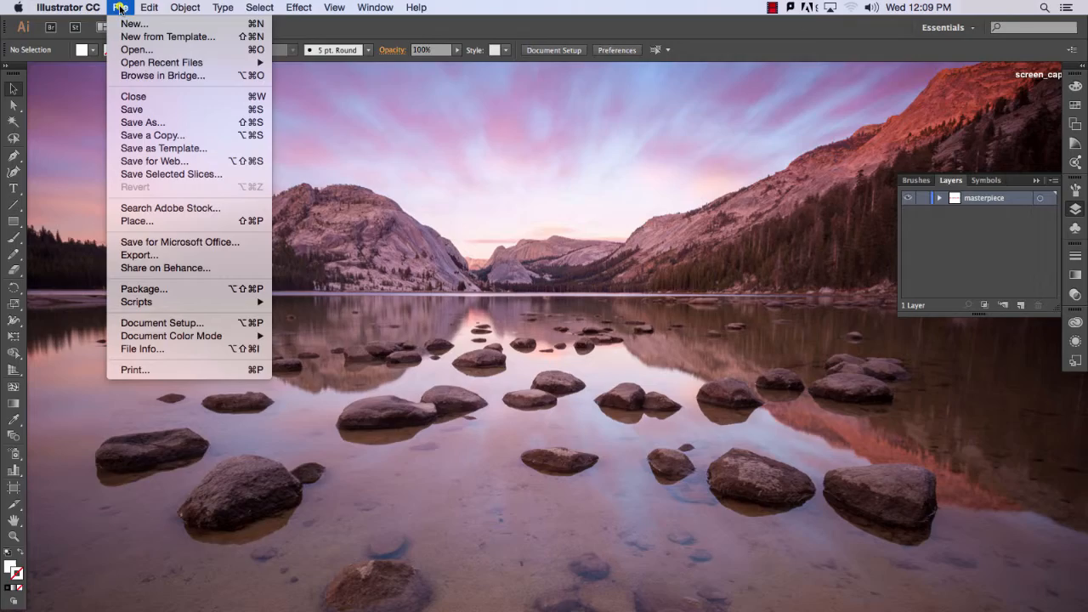
- Start a new document from the Letter size preset
{"action": "left_click", "coordinate": [133, 24]}
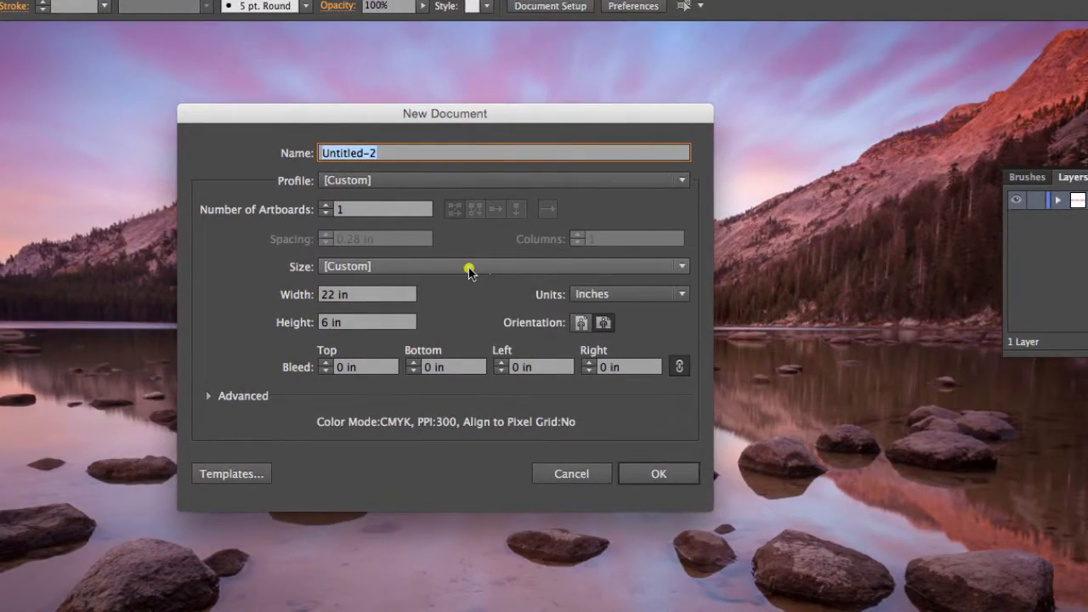
{"action": "left_click", "coordinate": [469, 271]}
{"action": "left_click", "coordinate": [439, 312]}
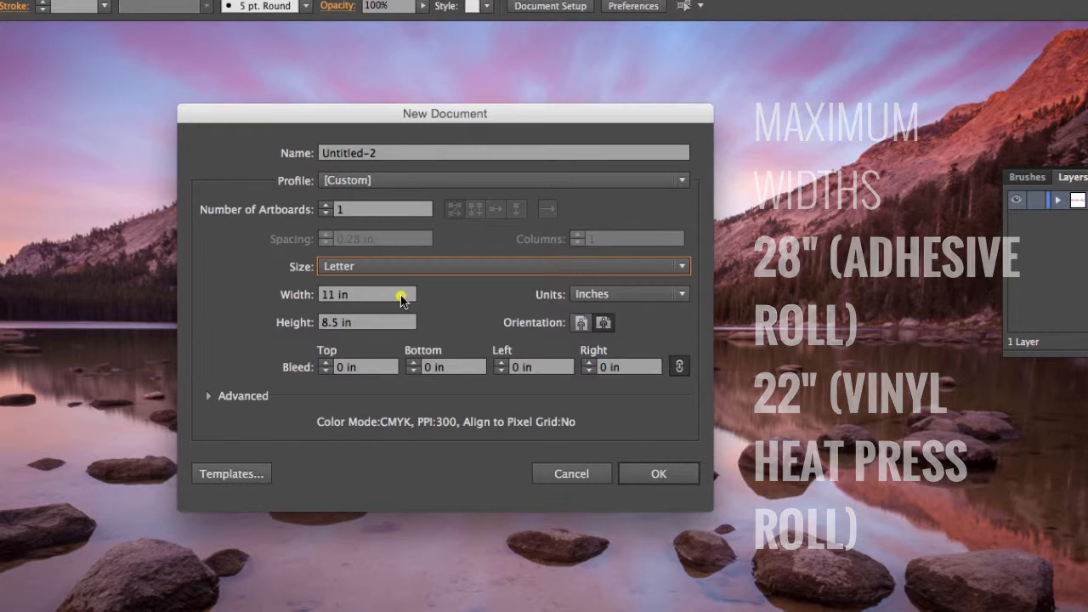
- Set the artboard to 22 in wide by 5 in tall and create the document
{"action": "left_click", "coordinate": [401, 296]}
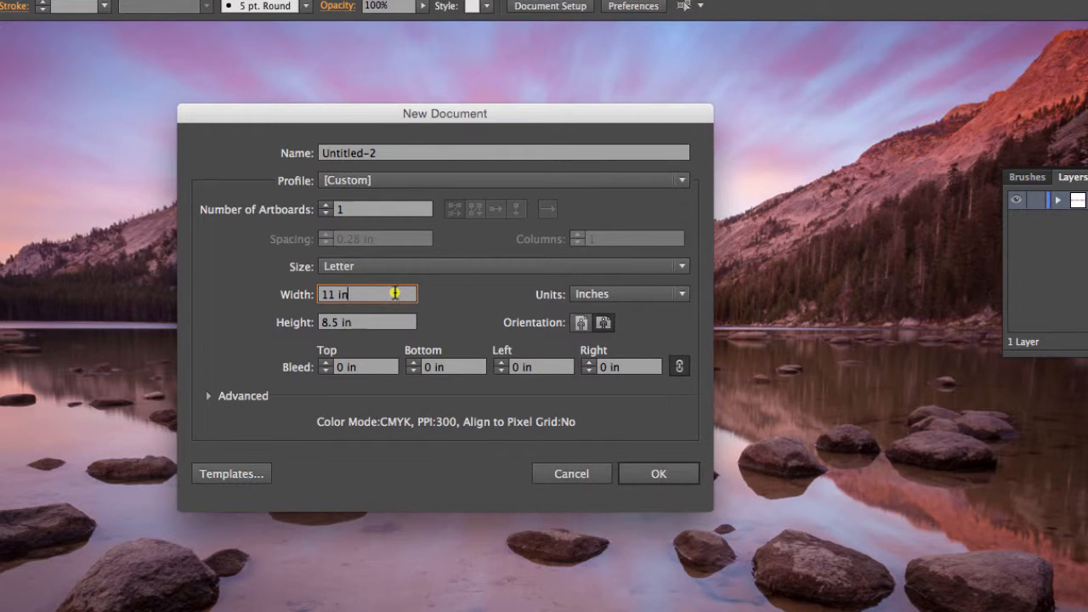
{"action": "double_click", "coordinate": [396, 294]}
{"action": "type", "text": "222"}
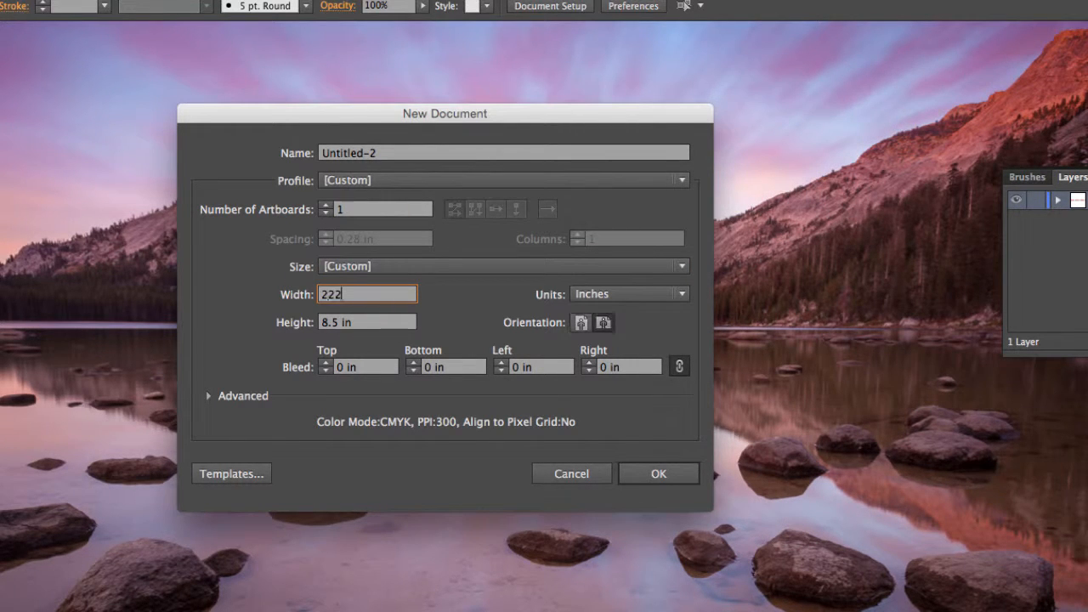
{"action": "key", "text": "BackSpace"}
{"action": "key", "text": "Tab"}
{"action": "type", "text": "5"}
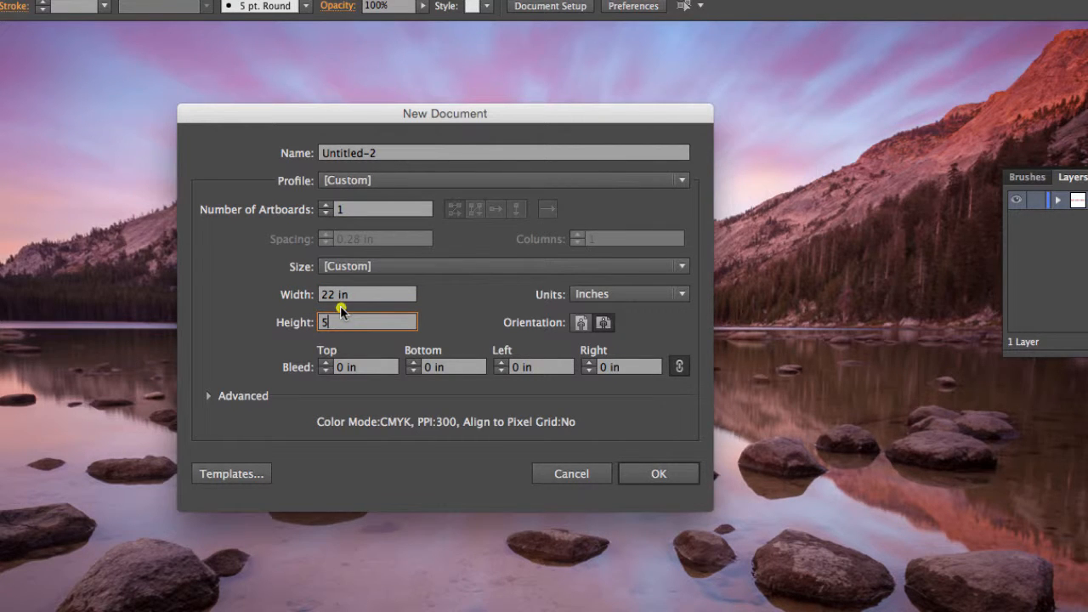
{"action": "left_click", "coordinate": [663, 475]}
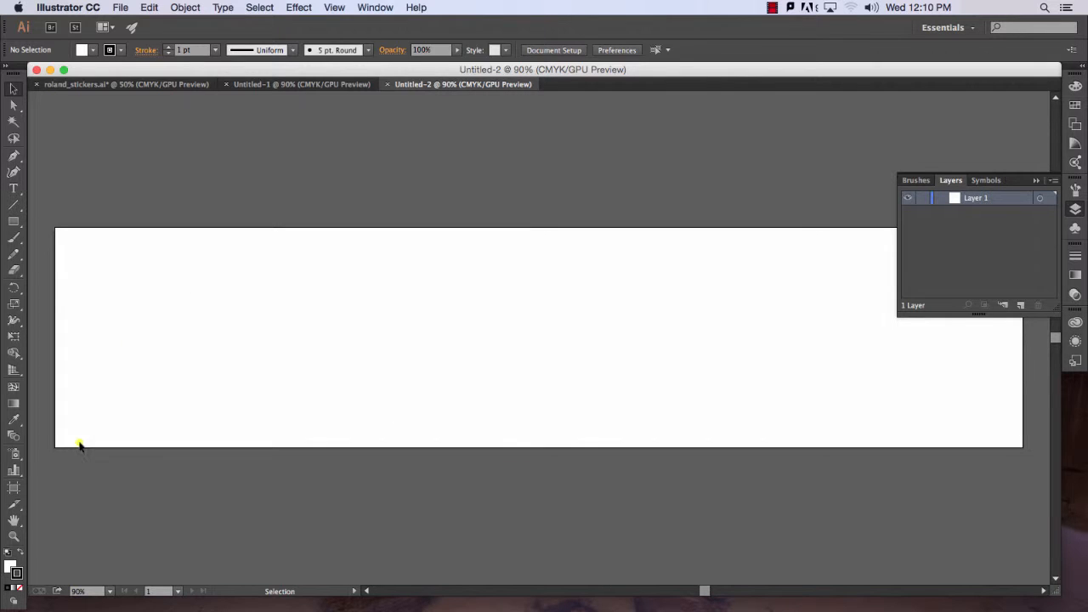
- Use the Artboard tool to shorten the artboard to about 2.6 inches tall
{"action": "left_click", "coordinate": [17, 488]}
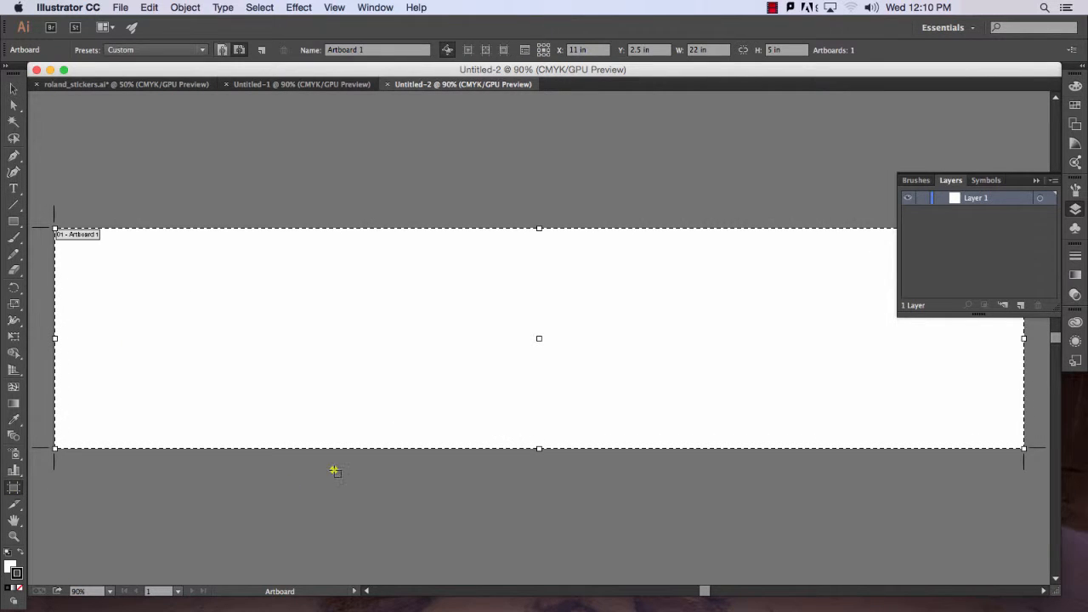
{"action": "mouse_move", "coordinate": [539, 449]}
{"action": "left_mouse_down"}
{"action": "mouse_move", "coordinate": [533, 580]}
{"action": "mouse_move", "coordinate": [528, 343]}
{"action": "left_mouse_up"}
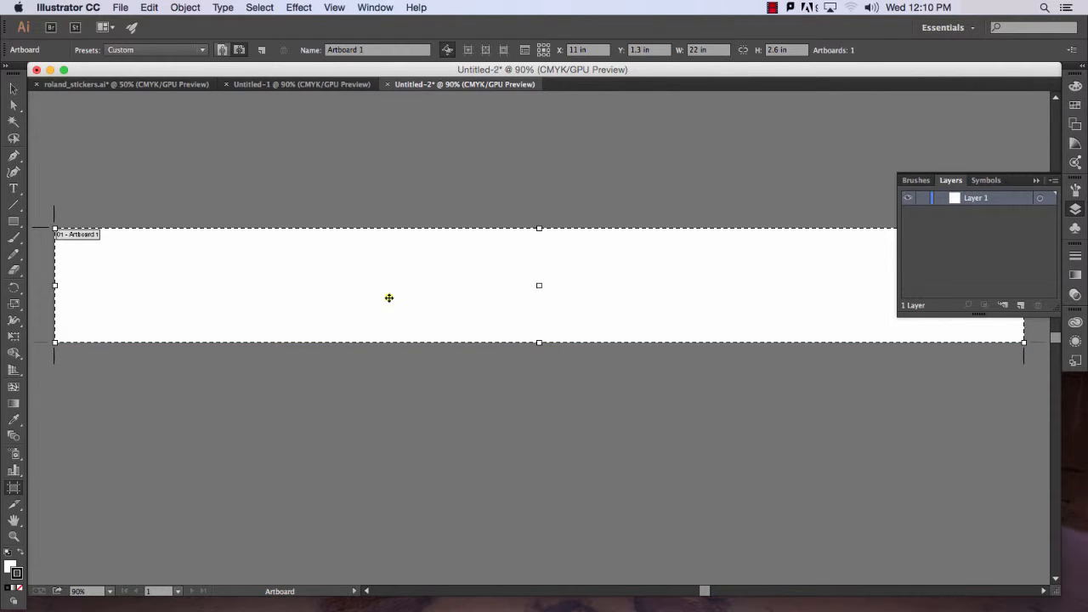
- Discard Untitled-2 without saving and return to the Selection tool in roland_stickers.ai
{"action": "left_click", "coordinate": [387, 85]}
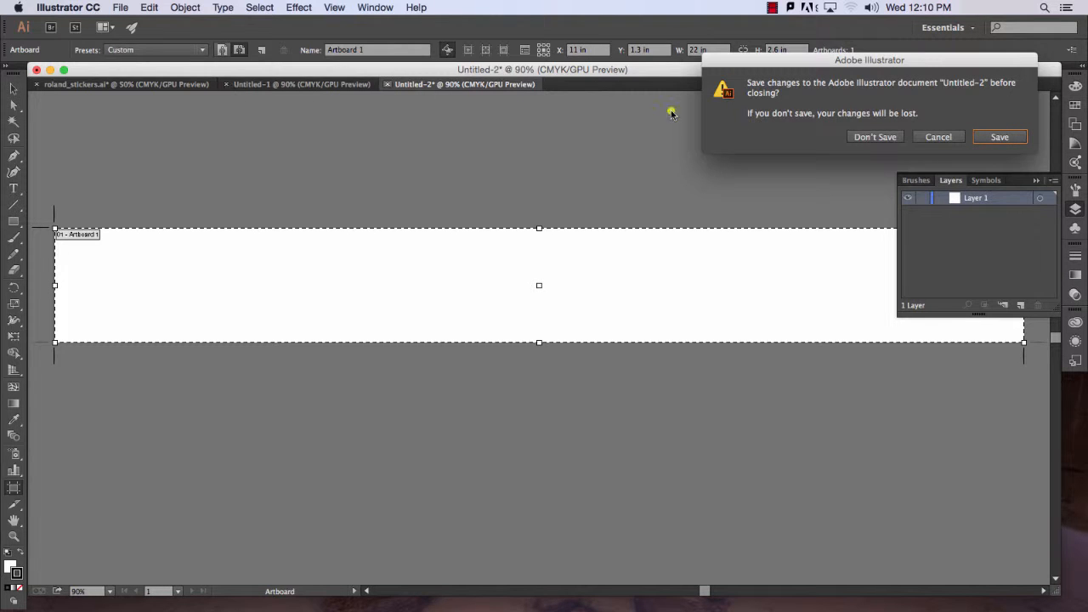
{"action": "left_click", "coordinate": [885, 139]}
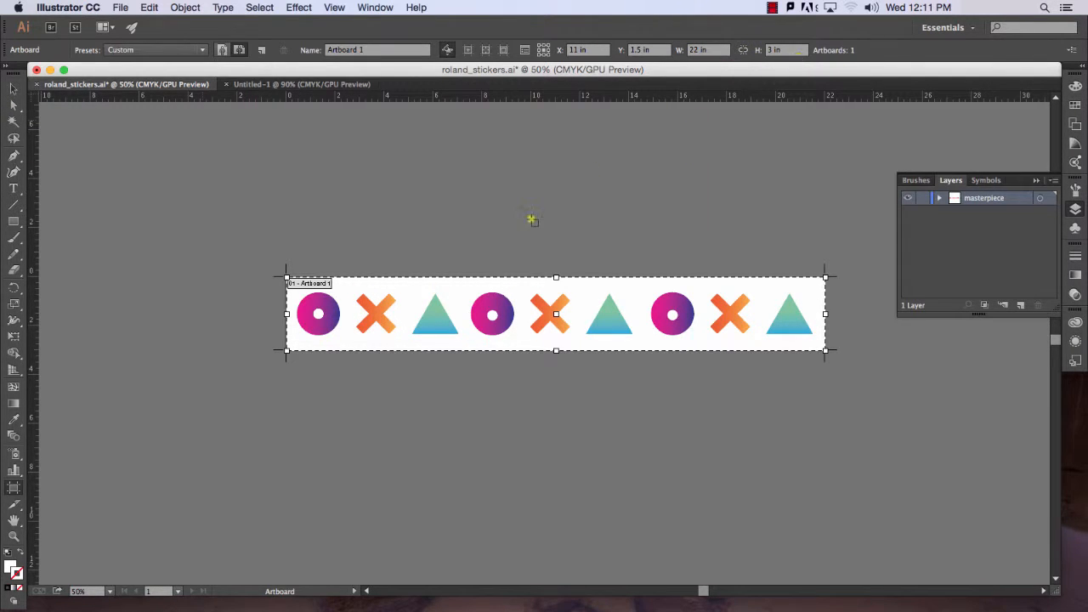
{"action": "left_click", "coordinate": [13, 91]}
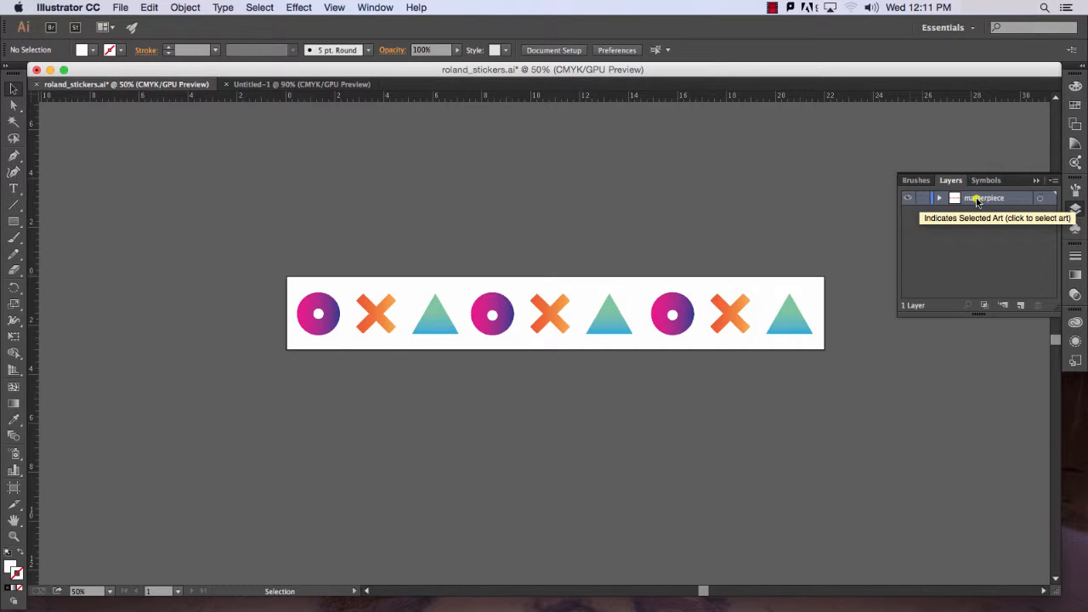
- Duplicate the masterpiece layer, hide the original and select all artwork on the copy
{"action": "left_click_drag", "start_coordinate": [978, 200], "coordinate": [1022, 306]}
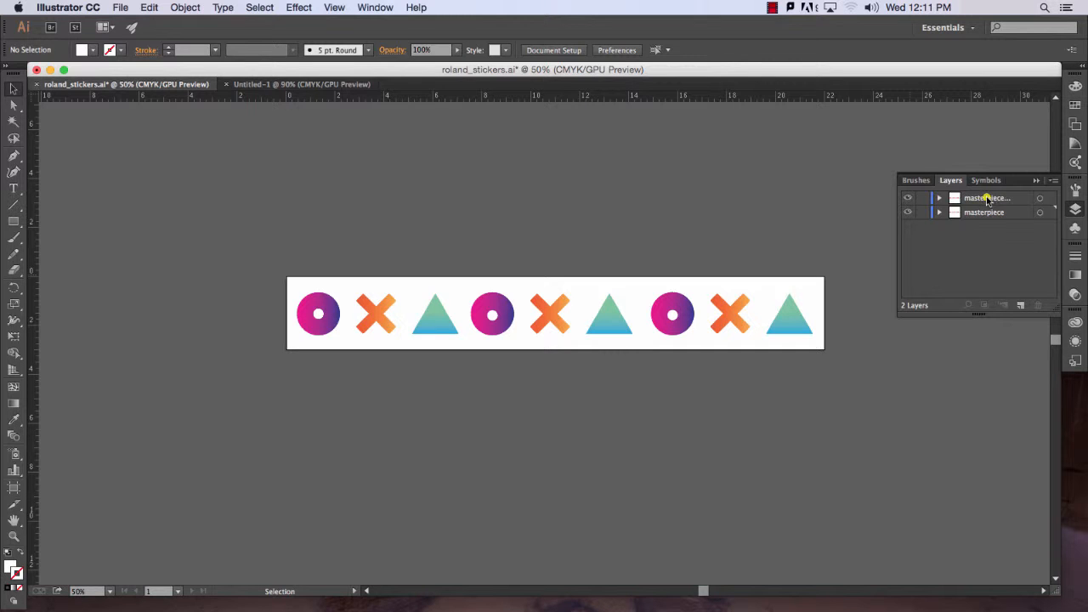
{"action": "left_click", "coordinate": [907, 212]}
{"action": "left_click", "coordinate": [1040, 200]}
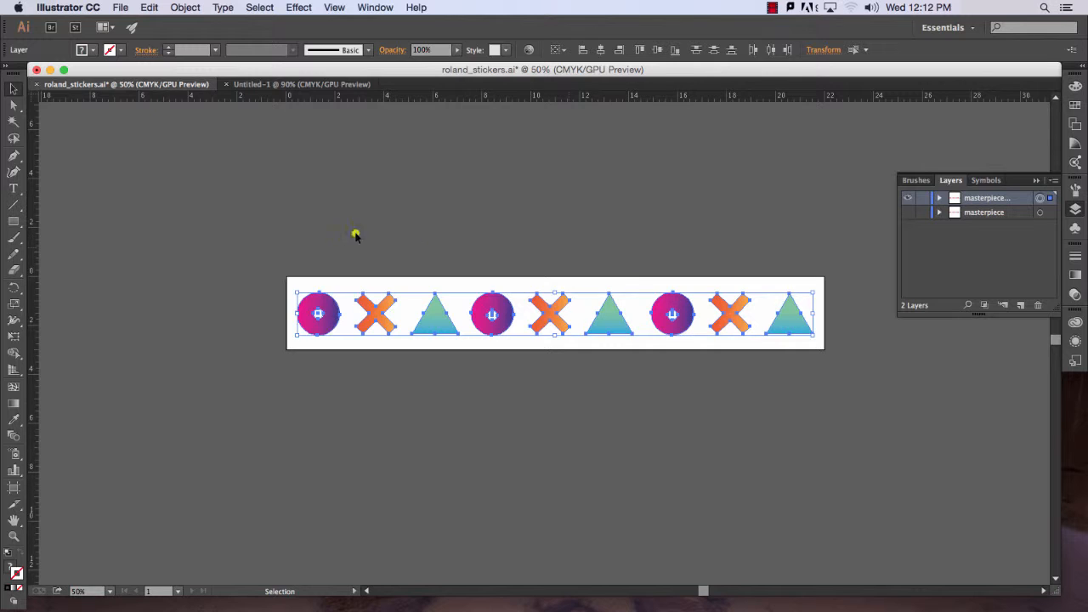
- Remove the fill from all selected sticker shapes and target the stroke colour
{"action": "left_click", "coordinate": [90, 51]}
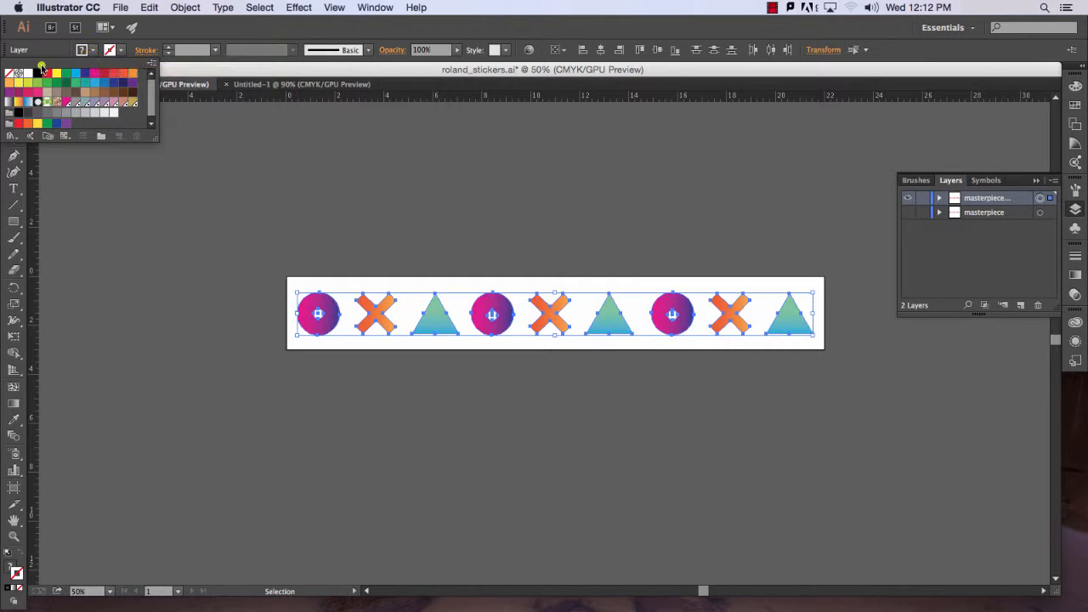
{"action": "left_click", "coordinate": [10, 79]}
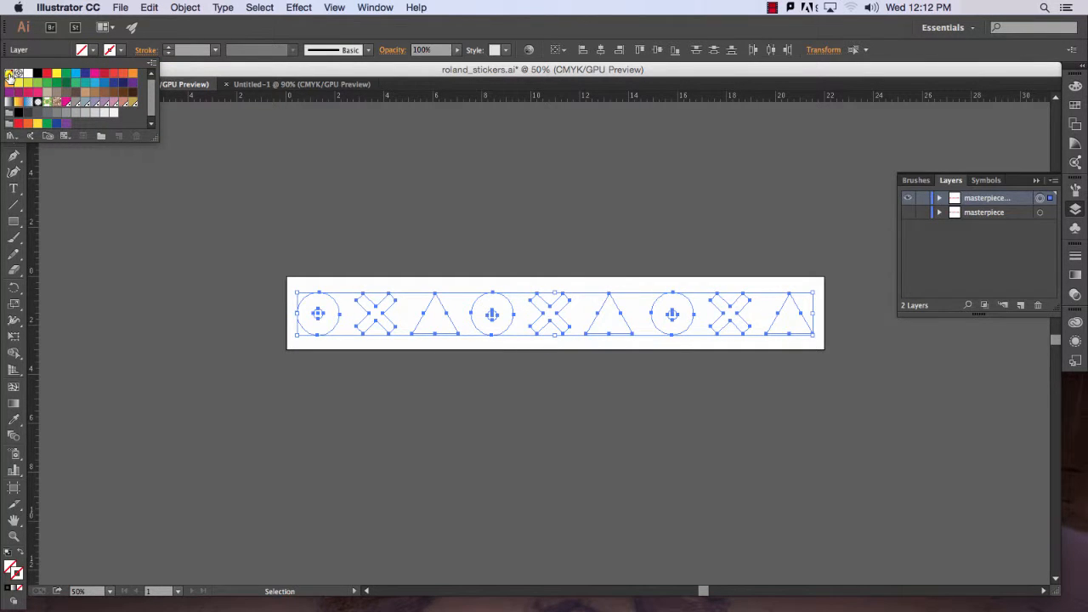
{"action": "left_click", "coordinate": [113, 51]}
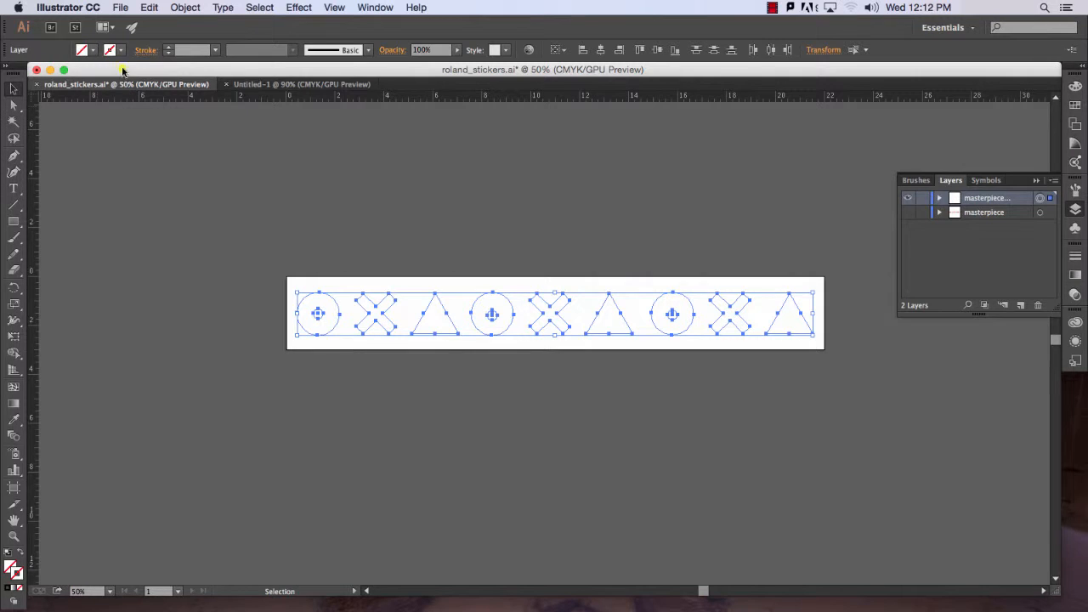
{"action": "left_click", "coordinate": [26, 568]}
- Load the Roland VersaWorks swatch library and apply CutContour to the sticker strokes
{"action": "left_click", "coordinate": [1076, 107]}
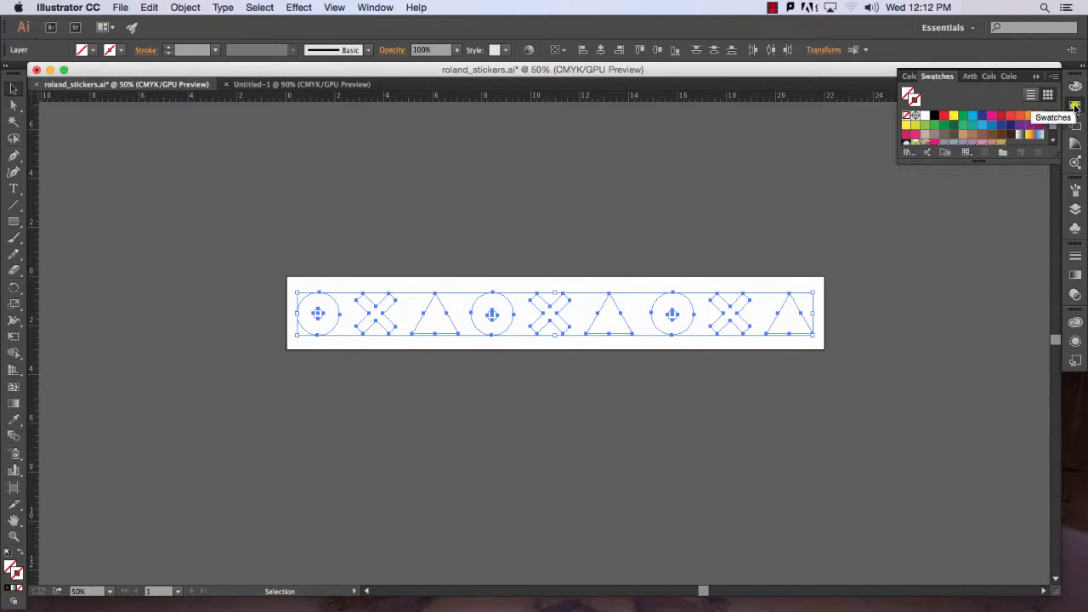
{"action": "left_click", "coordinate": [1054, 78]}
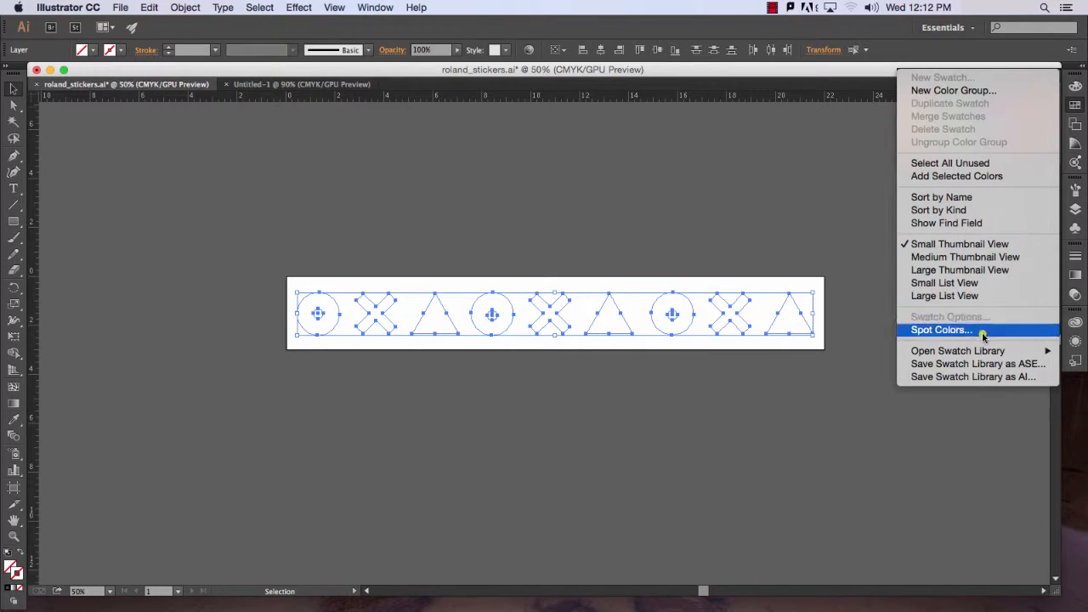
{"action": "mouse_move", "coordinate": [959, 351]}
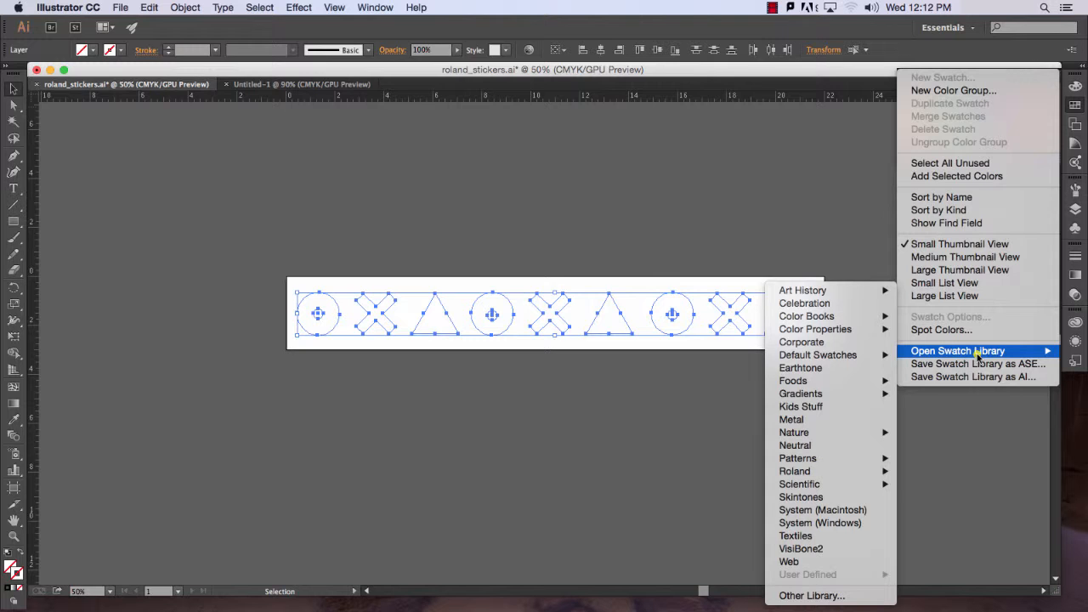
{"action": "mouse_move", "coordinate": [795, 471]}
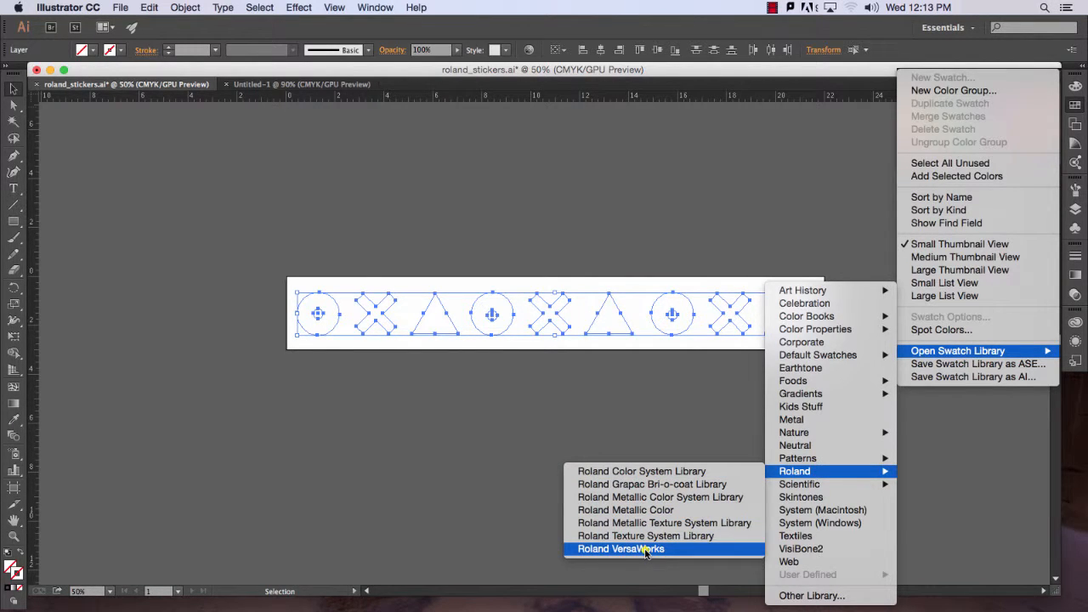
{"action": "left_click", "coordinate": [646, 549]}
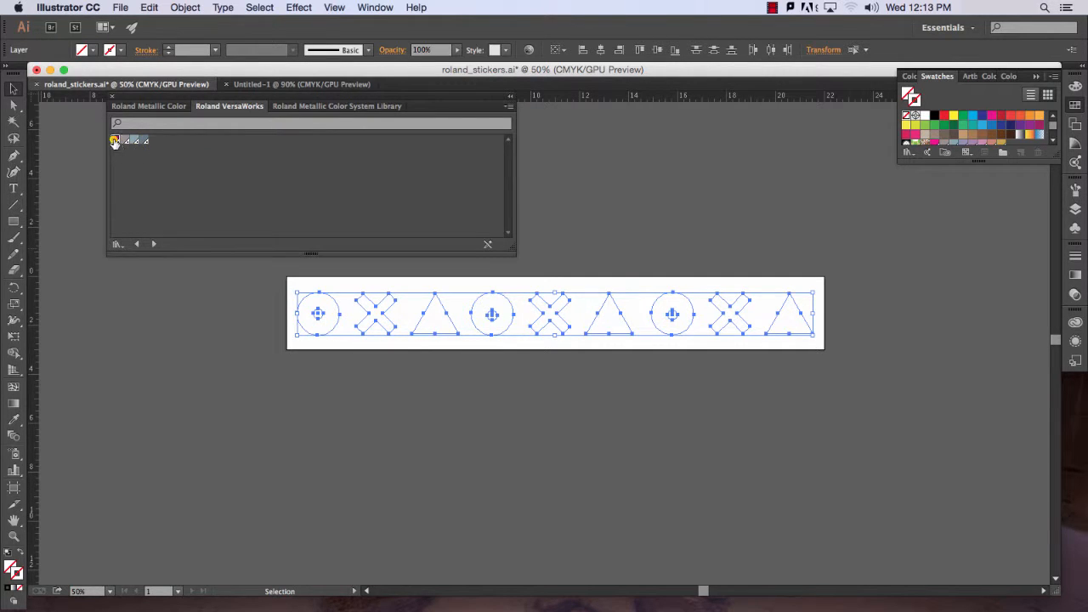
{"action": "left_click", "coordinate": [114, 141]}
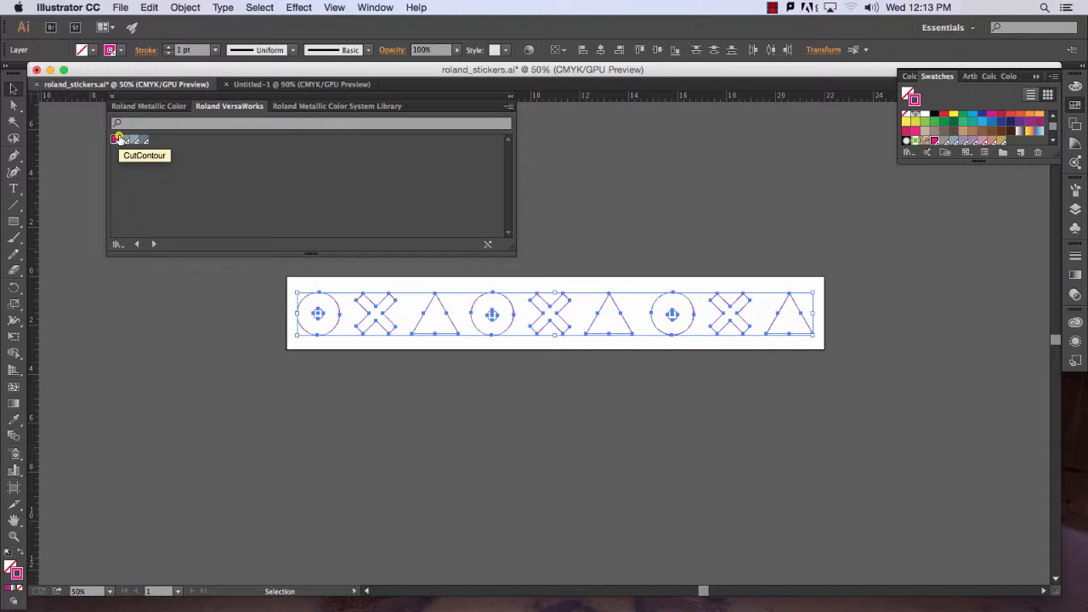
{"action": "left_click", "coordinate": [510, 99]}
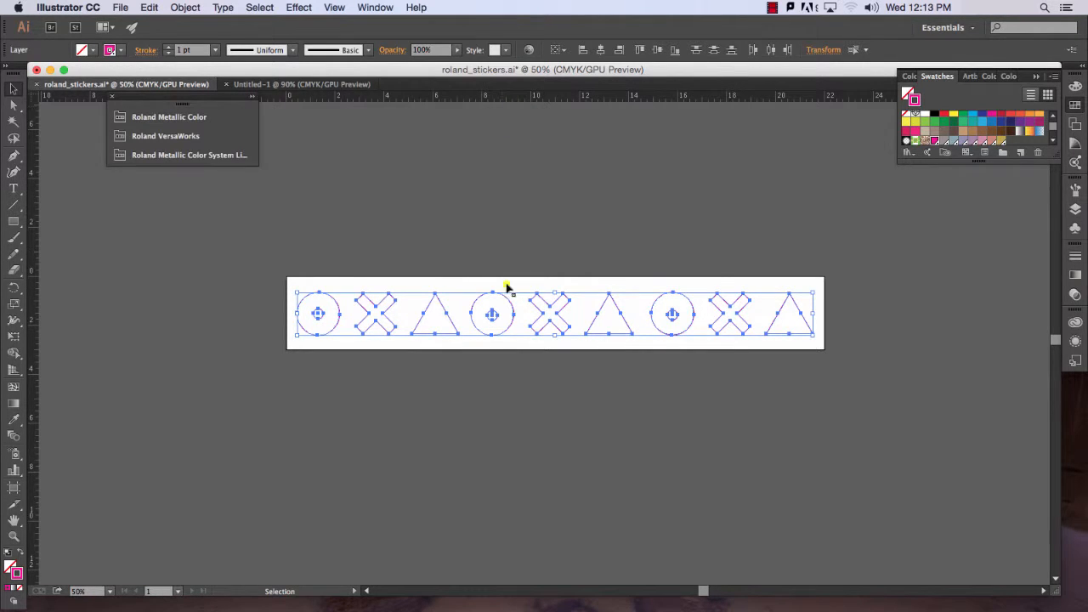
- Deselect, then delete the small inner circle of the middle circle sticker
{"action": "left_click", "coordinate": [407, 260]}
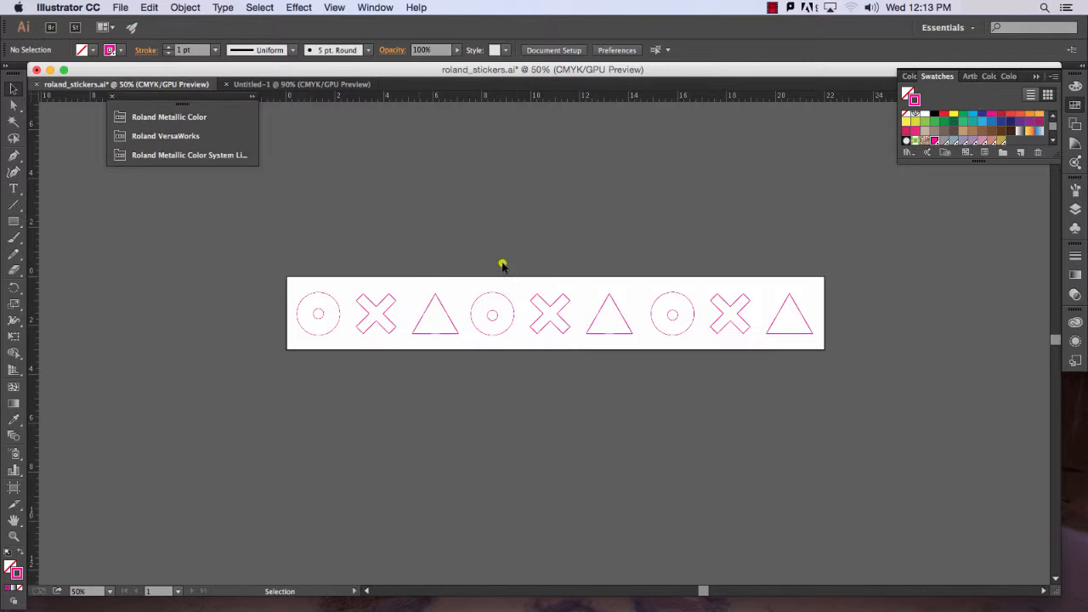
{"action": "left_click", "coordinate": [498, 320]}
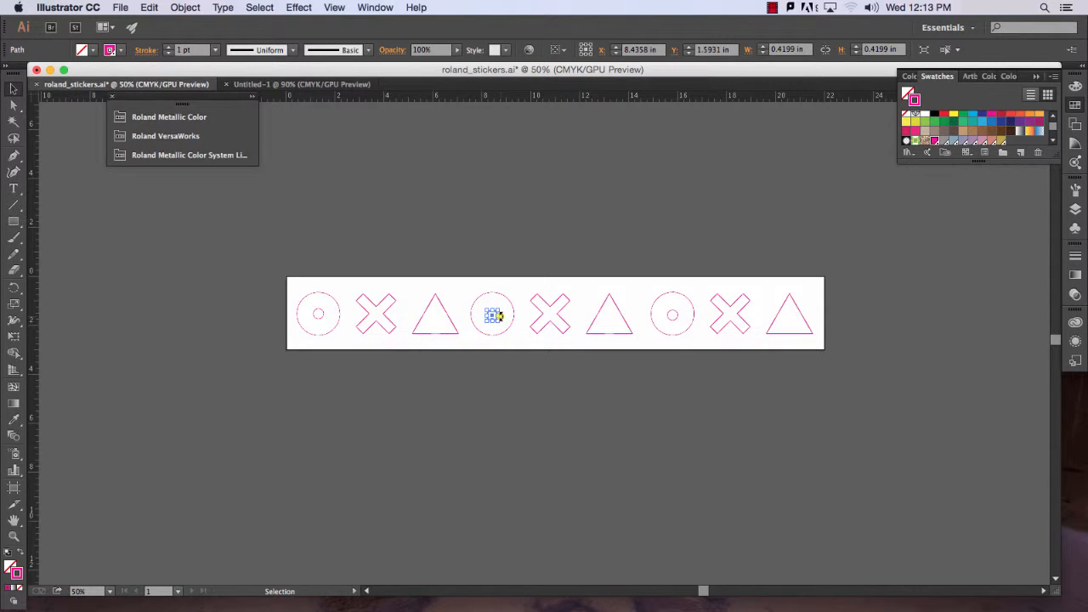
{"action": "key", "text": "Delete"}
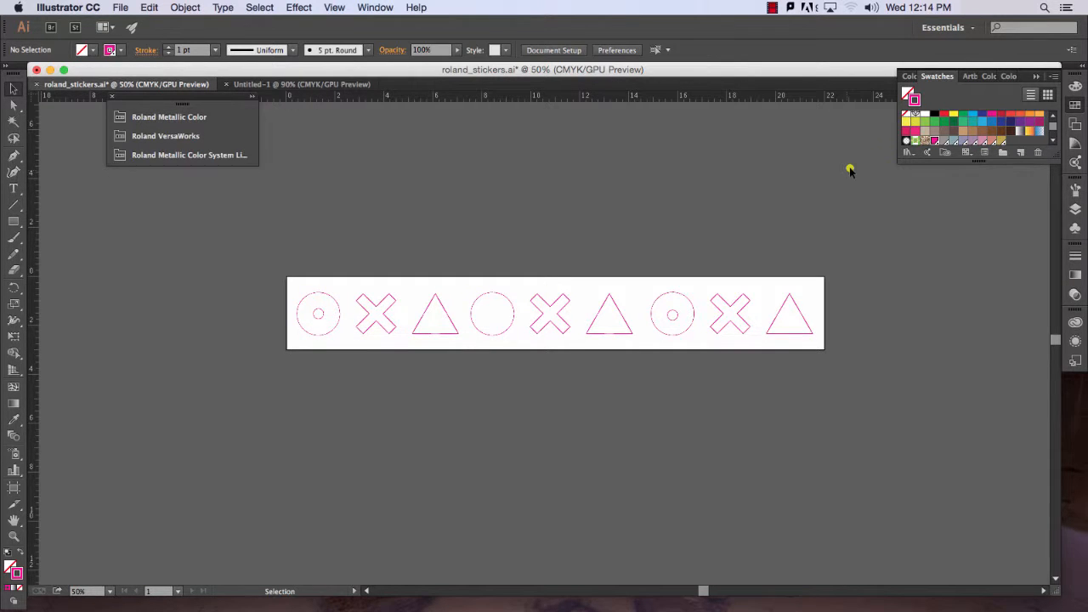
- Show the masterpiece layer and rename the top layer to cuts
{"action": "left_click", "coordinate": [1075, 210]}
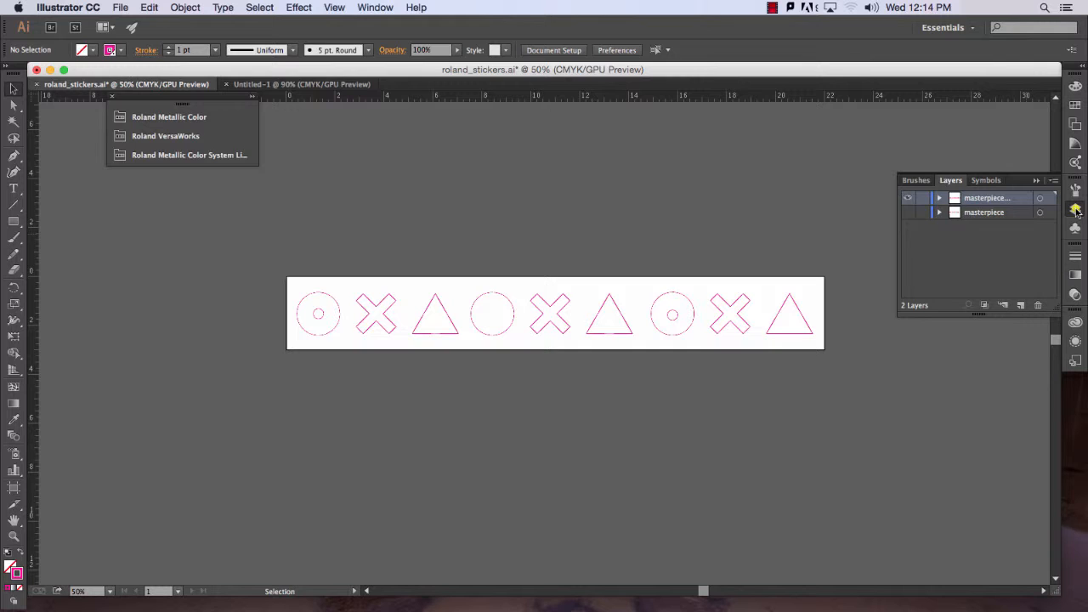
{"action": "left_click", "coordinate": [908, 213]}
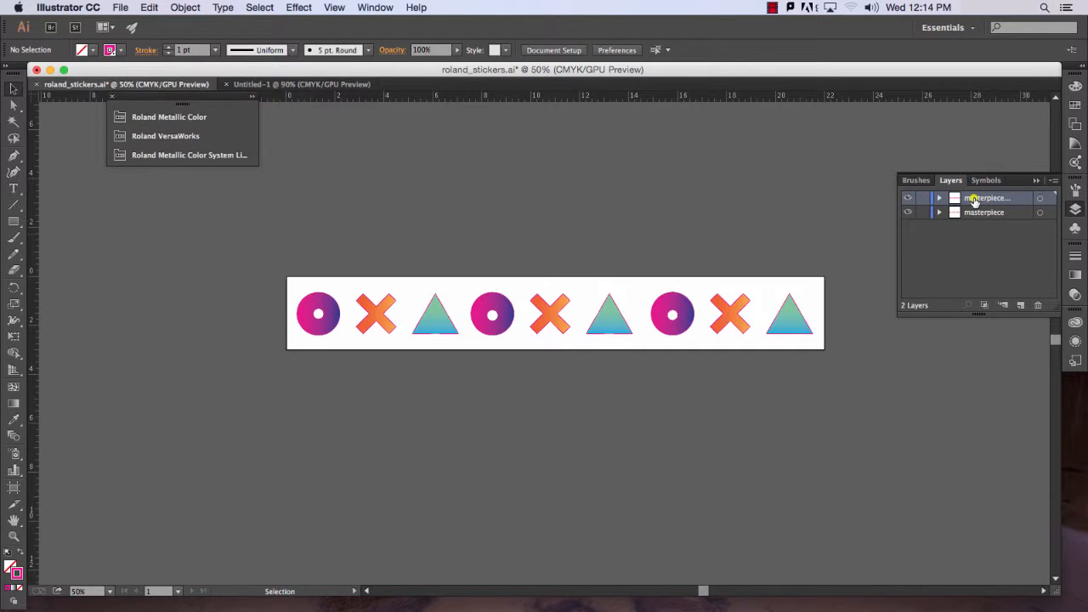
{"action": "double_click", "coordinate": [975, 200]}
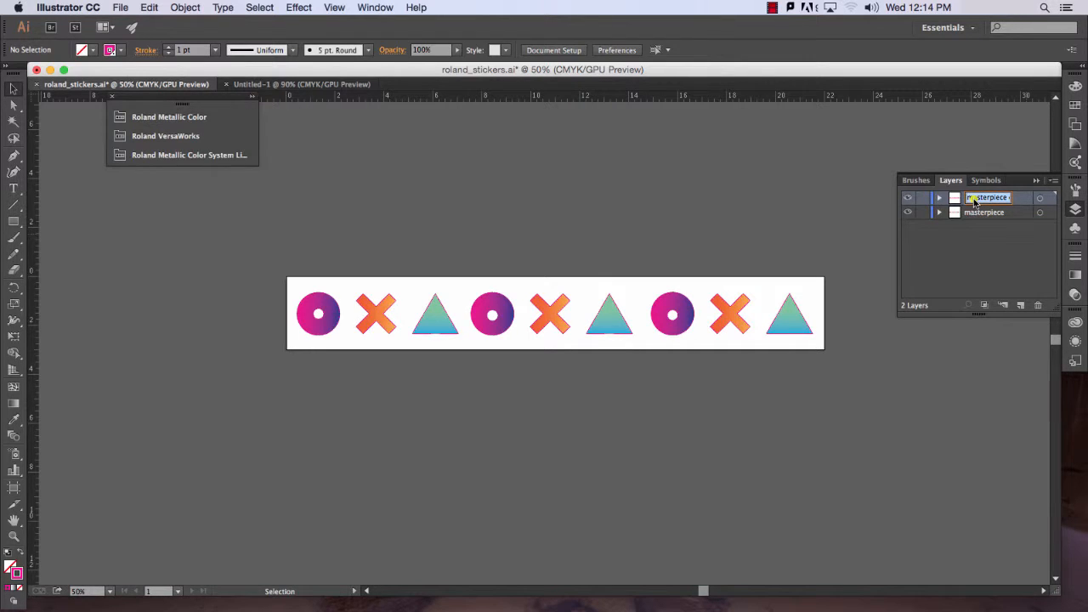
{"action": "type", "text": "cuts"}
{"action": "key", "text": "Return"}
- Hide the cuts layer and make masterpiece the active layer
{"action": "left_click", "coordinate": [908, 199]}
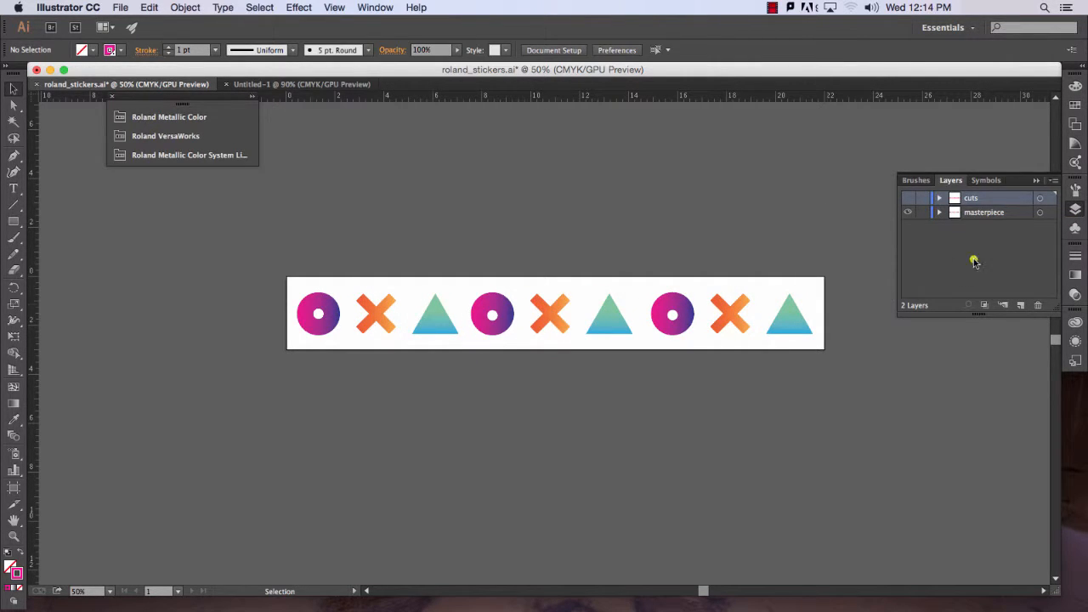
{"action": "left_click", "coordinate": [982, 213]}
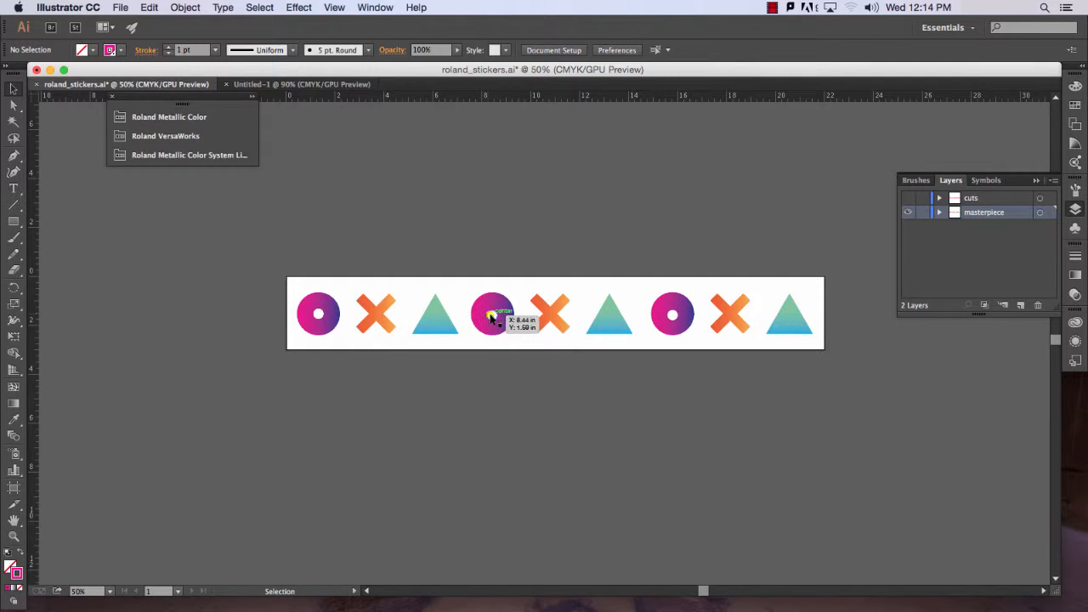
- Make the middle sticker's outer and centre circles one compound path via Object > Compound Path > Make
{"action": "left_click", "coordinate": [493, 318]}
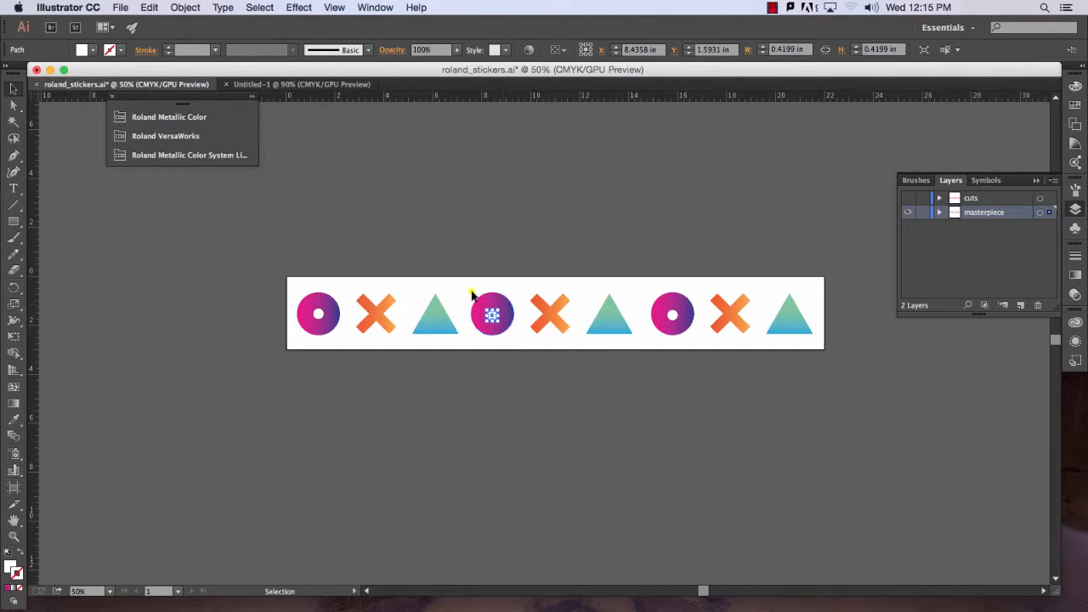
{"action": "left_click", "coordinate": [502, 327], "text": "shift"}
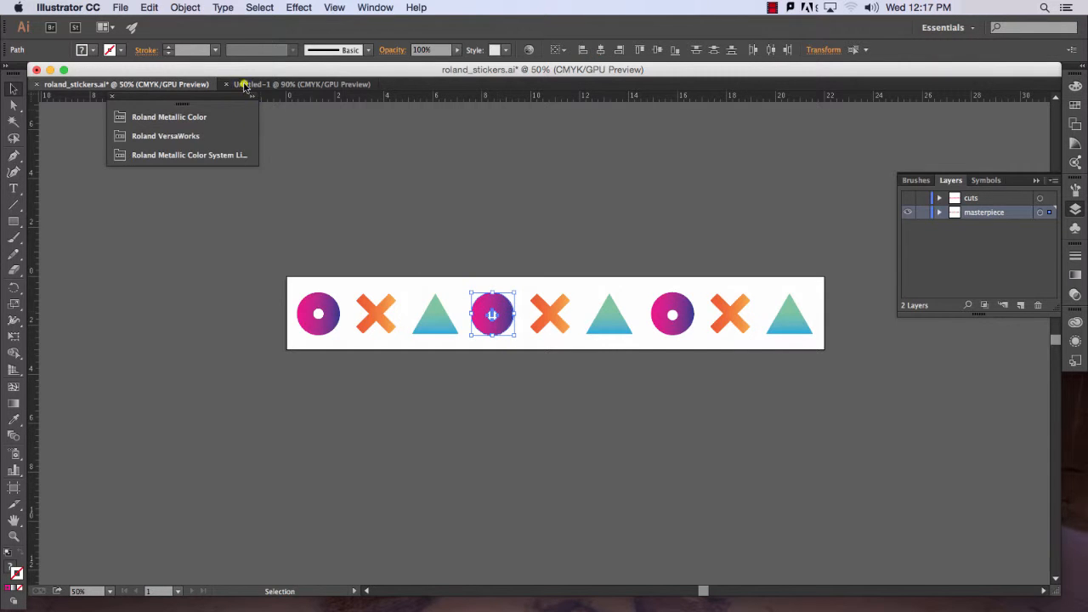
{"action": "left_click", "coordinate": [184, 8]}
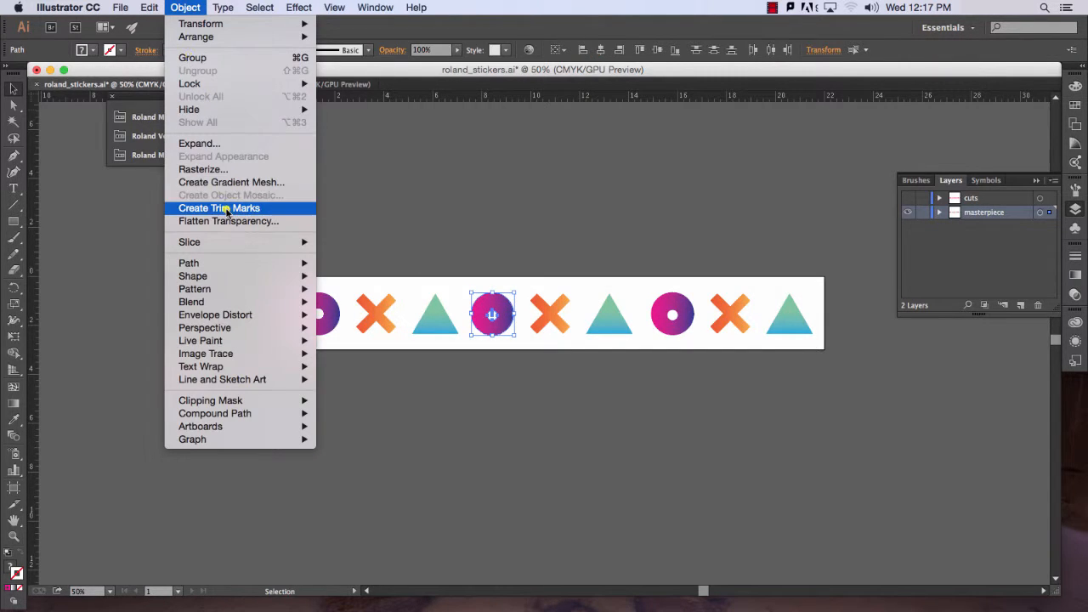
{"action": "mouse_move", "coordinate": [215, 413]}
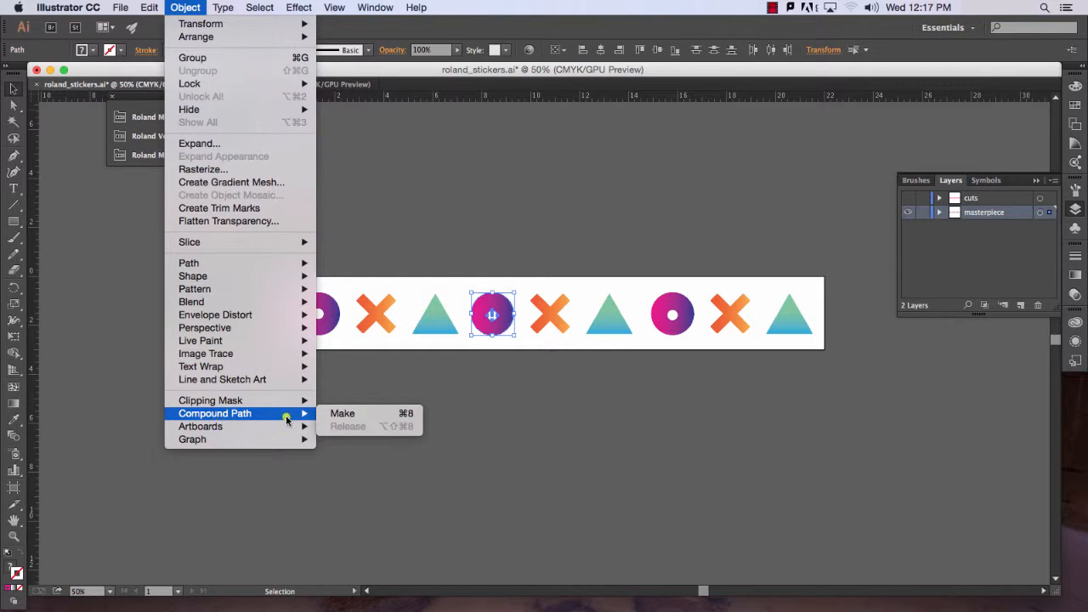
{"action": "left_click", "coordinate": [343, 413]}
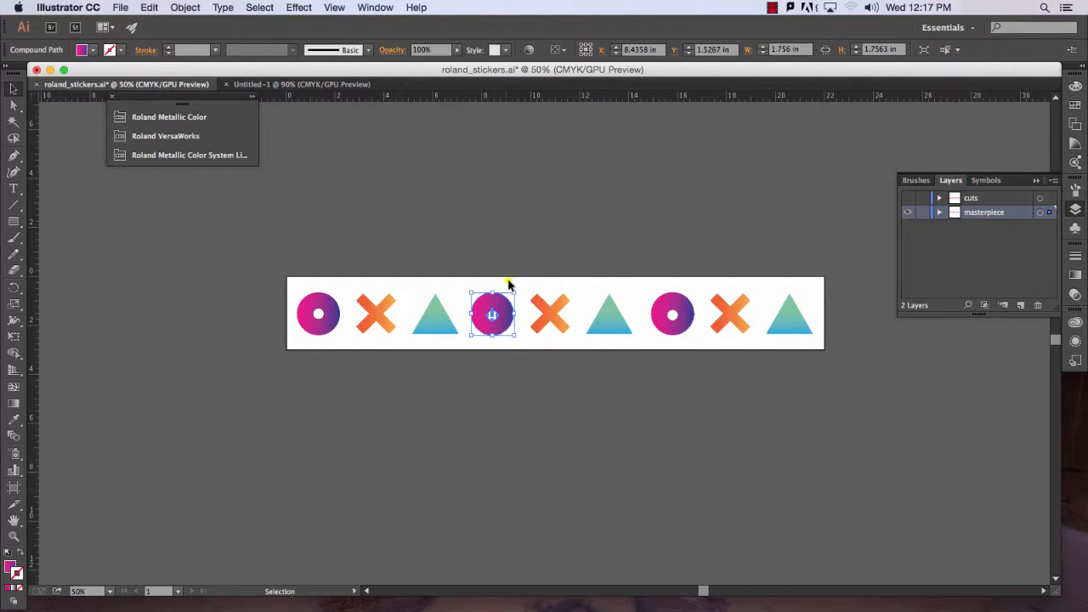
{"action": "left_click", "coordinate": [510, 283]}
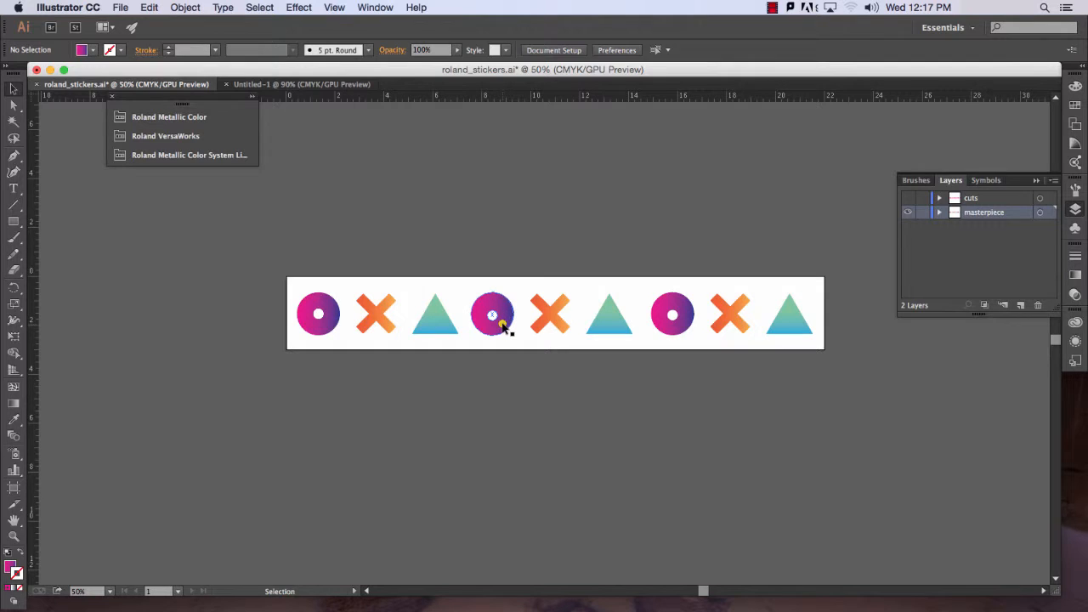
- Paste the copied circle in front and give its stroke the CutContour swatch from the Roland VersaWorks library
{"action": "left_click", "coordinate": [150, 7]}
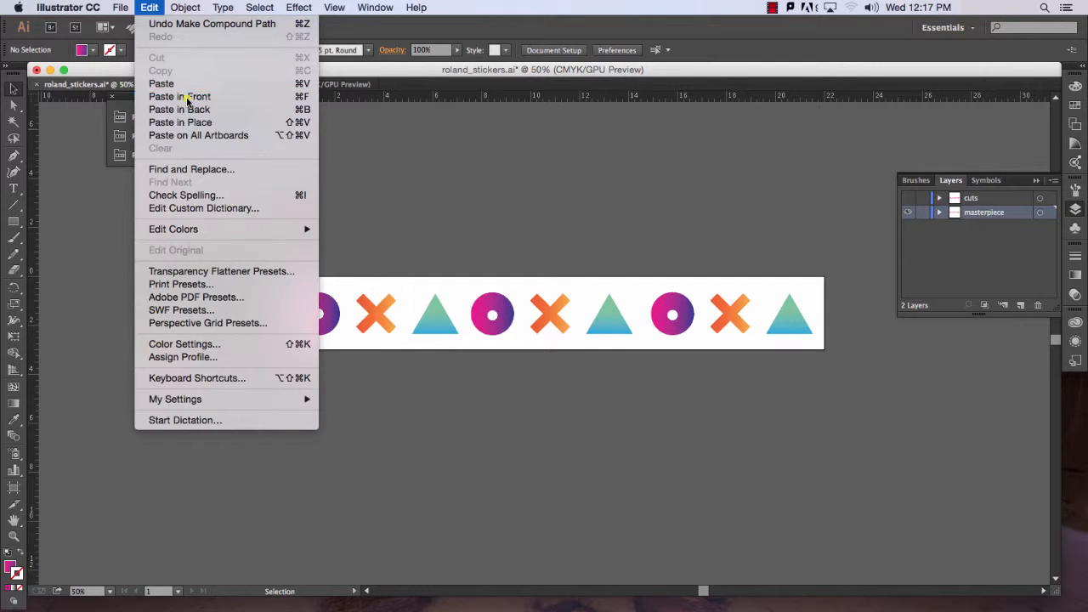
{"action": "left_click", "coordinate": [184, 97]}
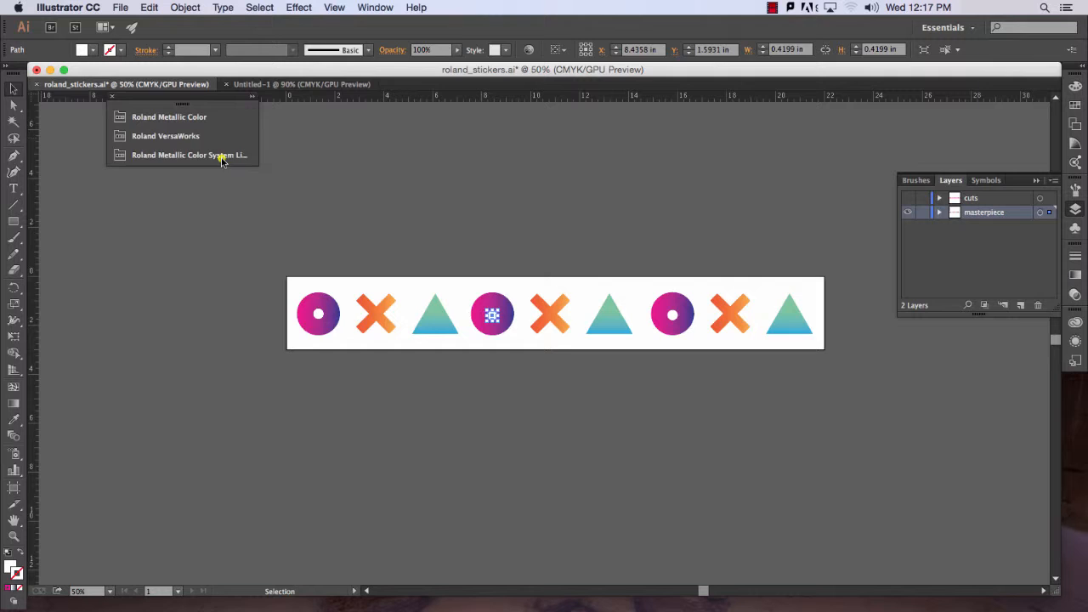
{"action": "left_click", "coordinate": [178, 136]}
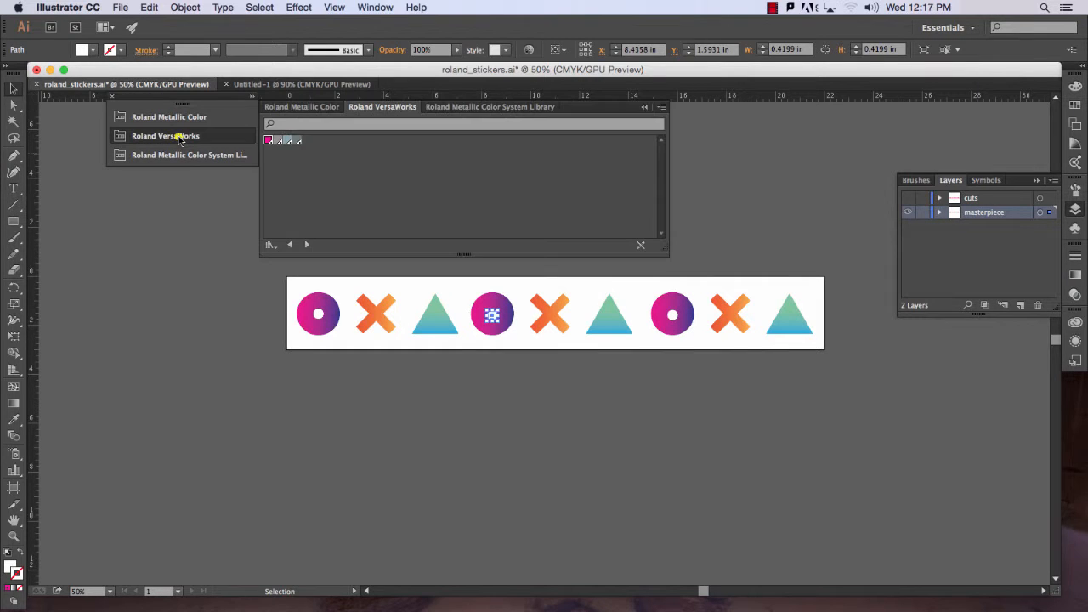
{"action": "left_click", "coordinate": [278, 142]}
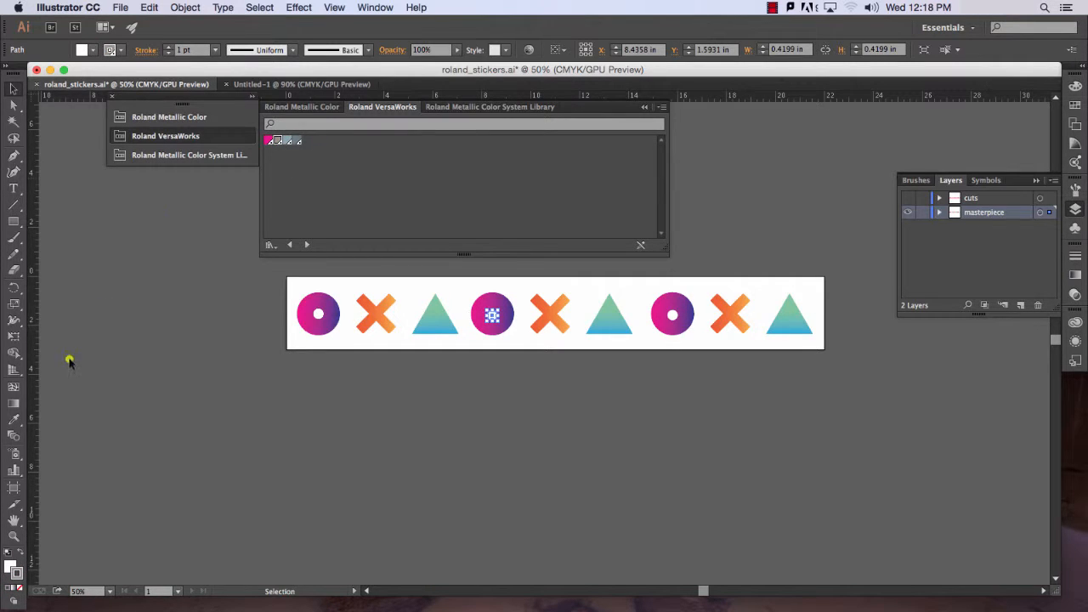
- Swap the centre dot's colour from stroke to fill and set its stroke to [None]
{"action": "left_click", "coordinate": [20, 554]}
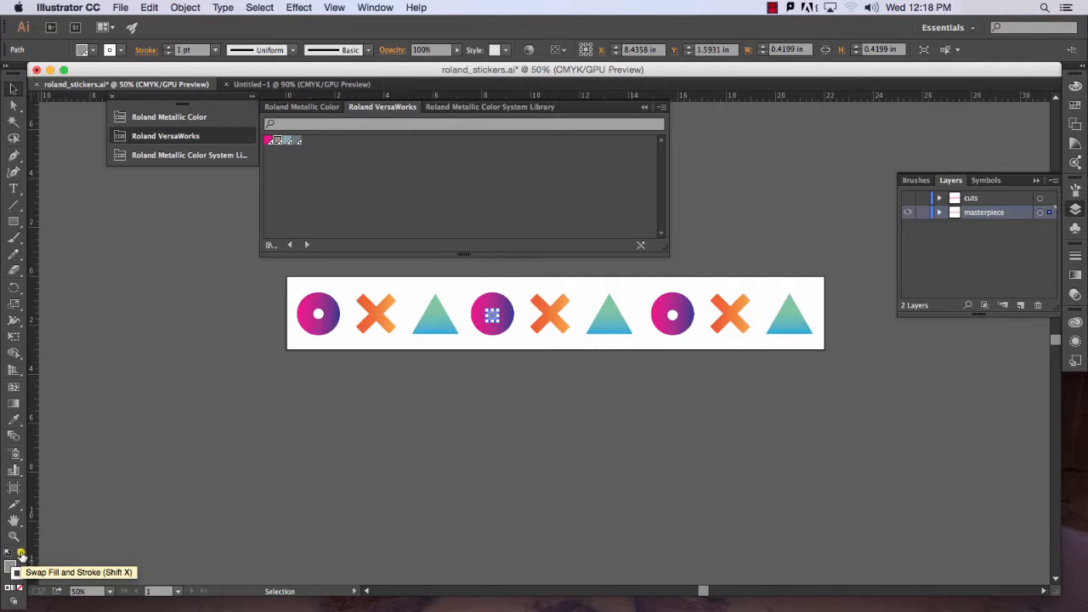
{"action": "left_click", "coordinate": [517, 342]}
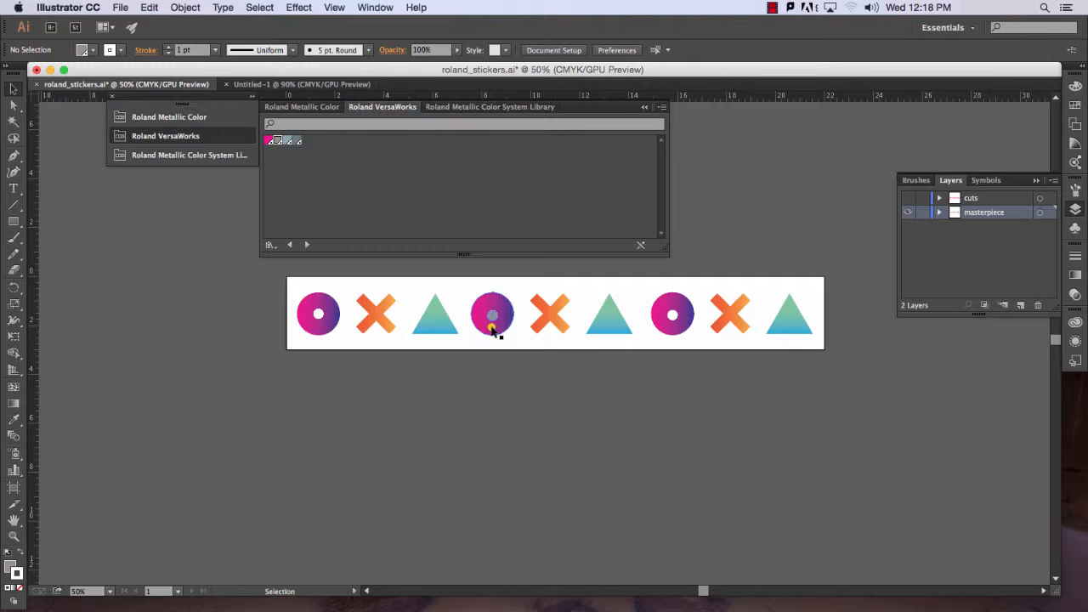
{"action": "left_click", "coordinate": [500, 322]}
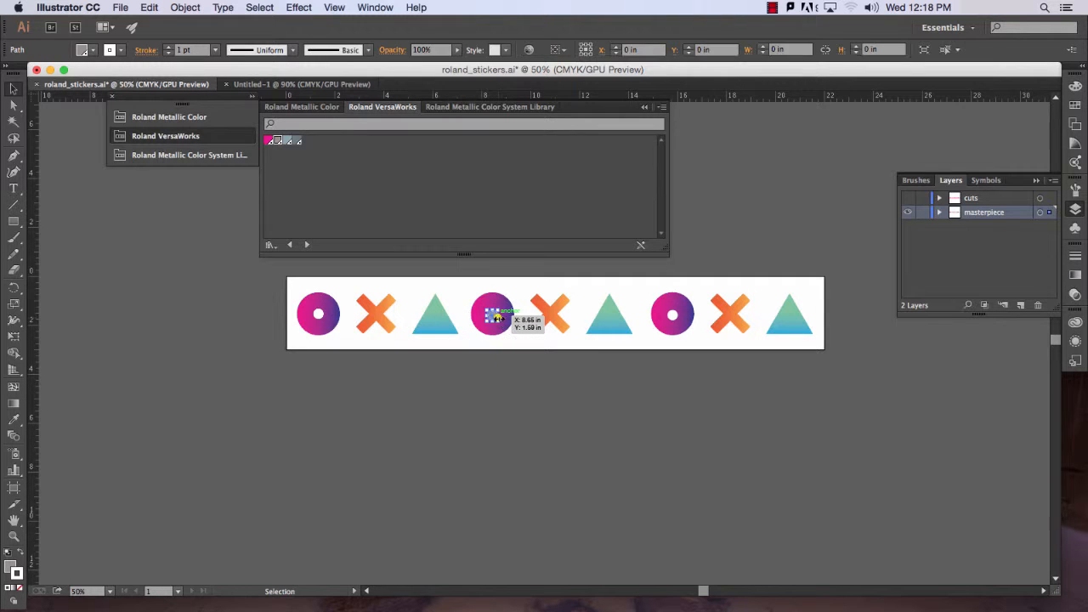
{"action": "left_click", "coordinate": [119, 49]}
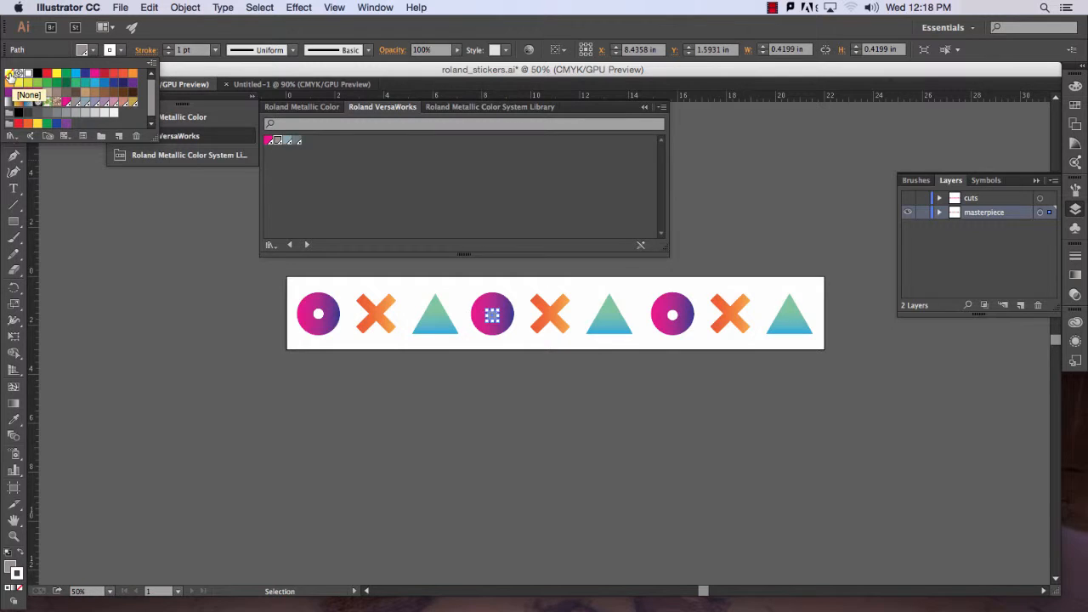
{"action": "left_click", "coordinate": [10, 80]}
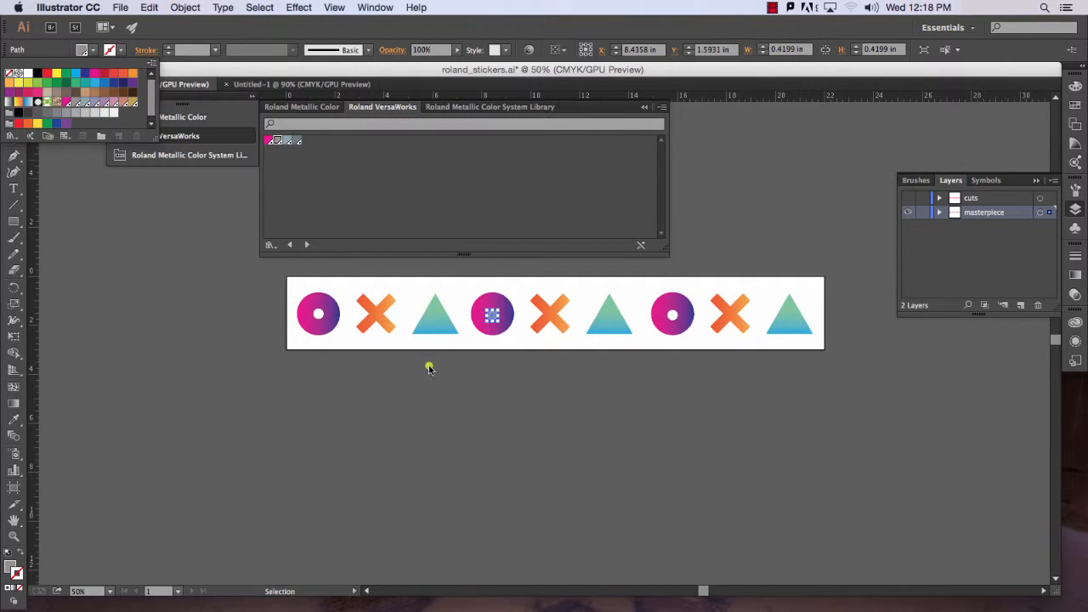
{"action": "left_click", "coordinate": [481, 347]}
{"action": "left_click", "coordinate": [514, 340]}
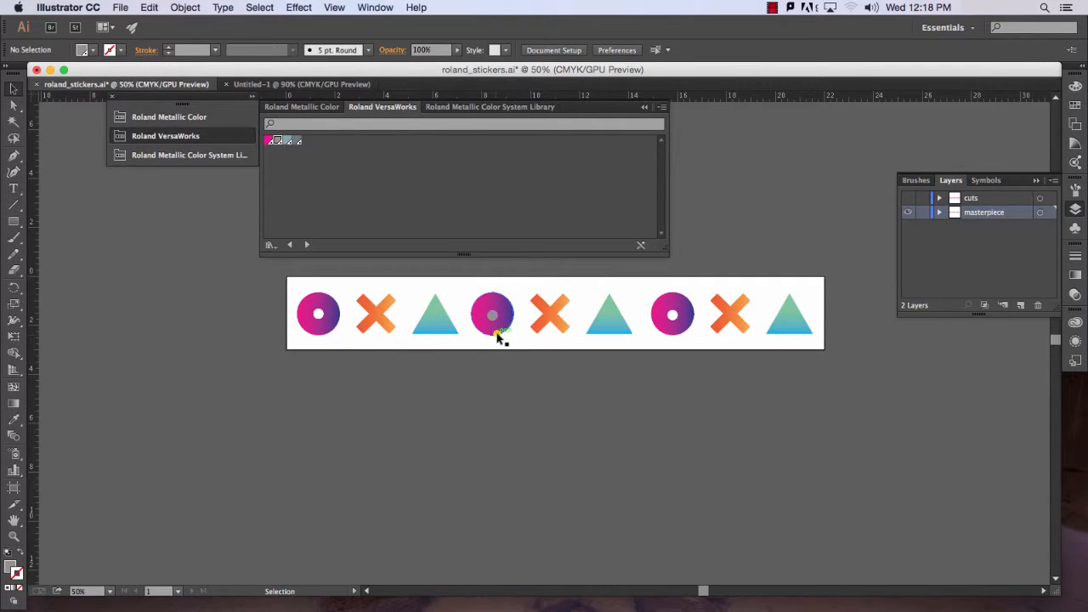
- Close the Roland VersaWorks swatch library panel
{"action": "left_click_drag", "start_coordinate": [496, 315], "coordinate": [493, 317]}
{"action": "left_click", "coordinate": [495, 306]}
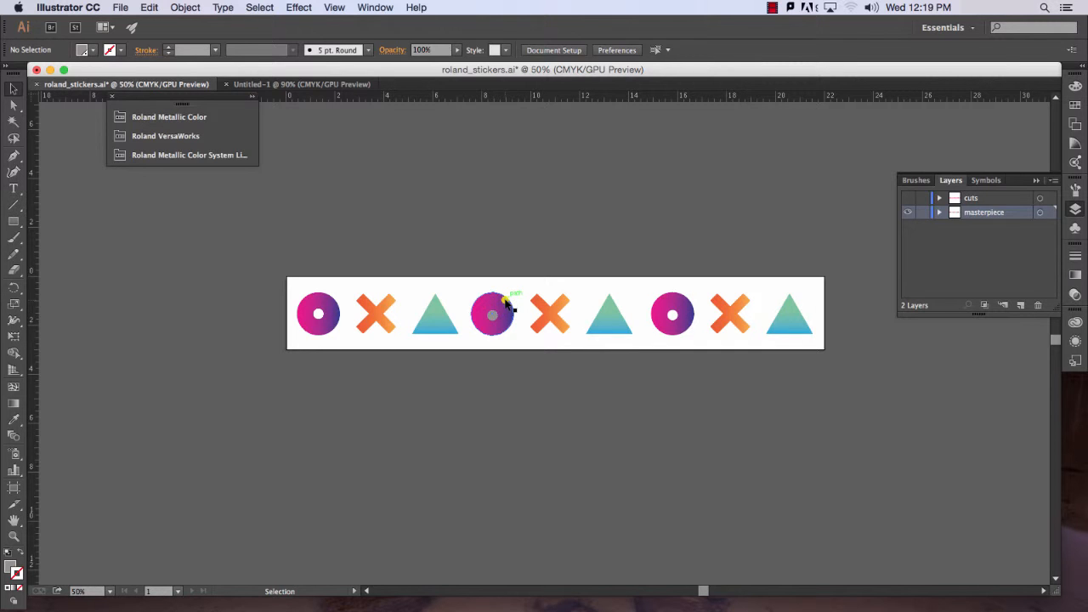
- Show the cuts layer so magenta cut outlines overlay the stickers, then head to the File menu
{"action": "left_click", "coordinate": [908, 198]}
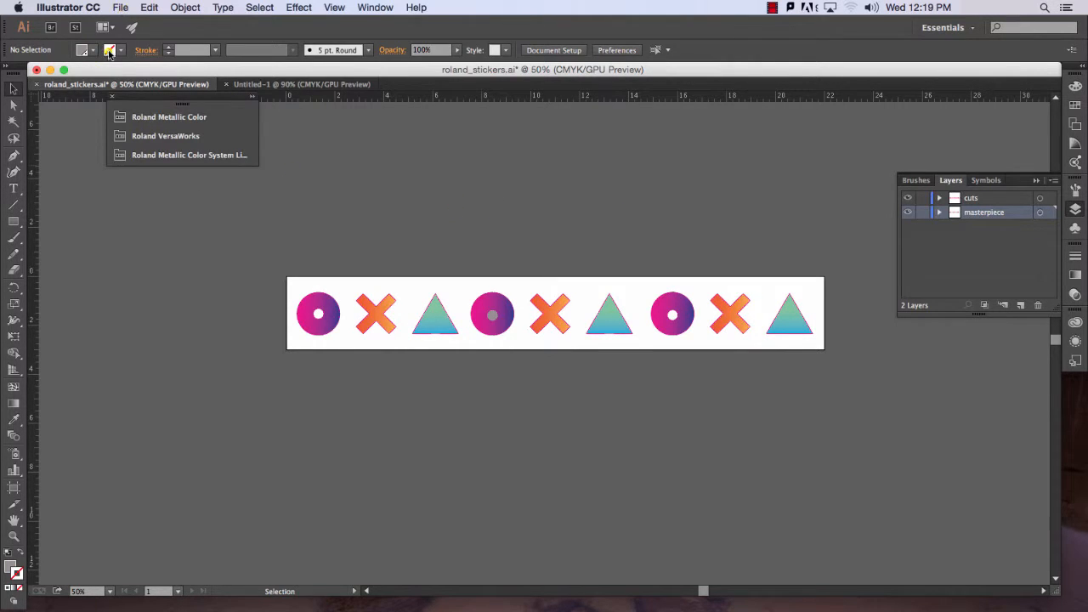
{"action": "left_click", "coordinate": [120, 8]}
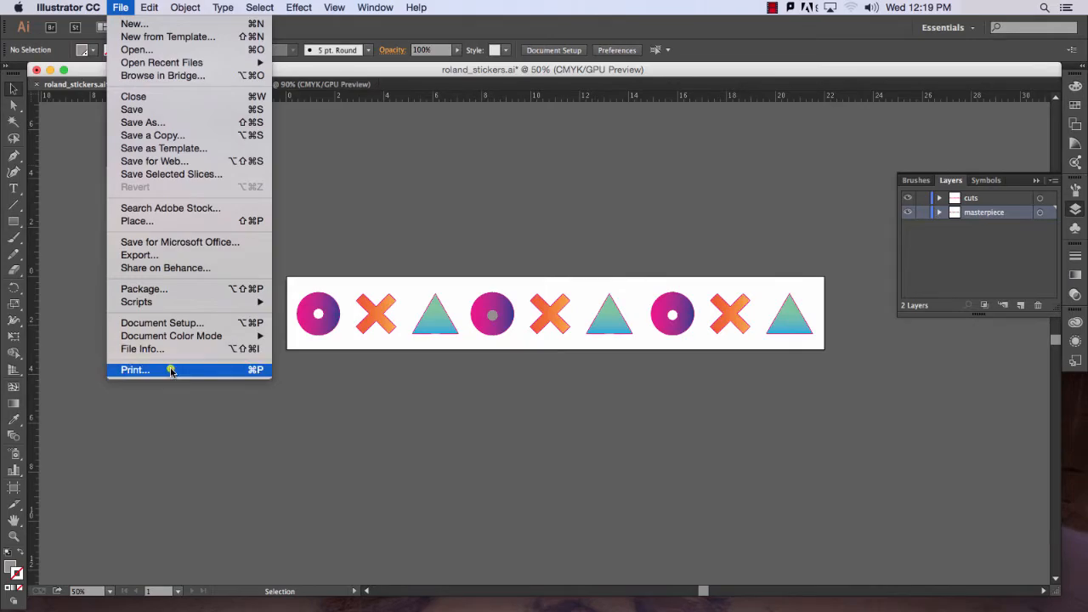
- In the Print dialog choose DesignRolandVinylPrinter and a Custom 3 × 22 in media size
{"action": "left_click", "coordinate": [171, 367]}
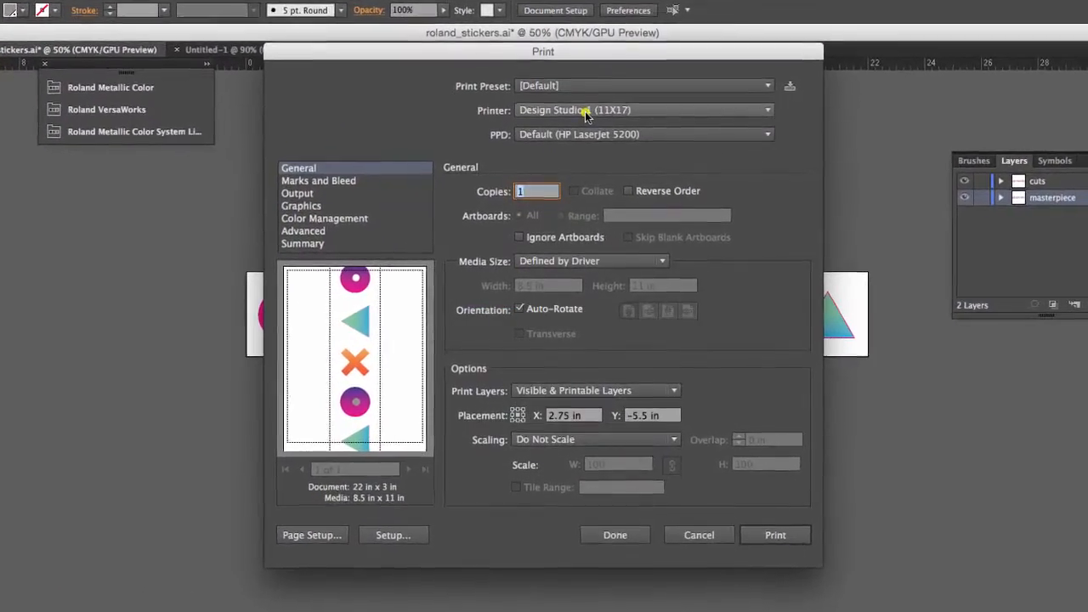
{"action": "left_click", "coordinate": [587, 109]}
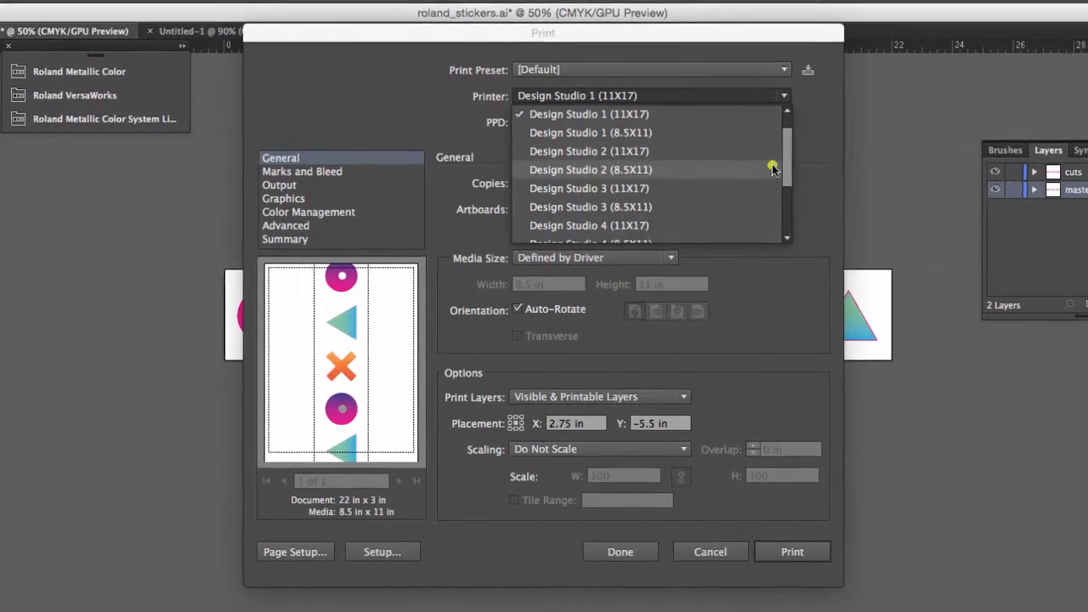
{"action": "left_click_drag", "start_coordinate": [789, 153], "coordinate": [790, 212]}
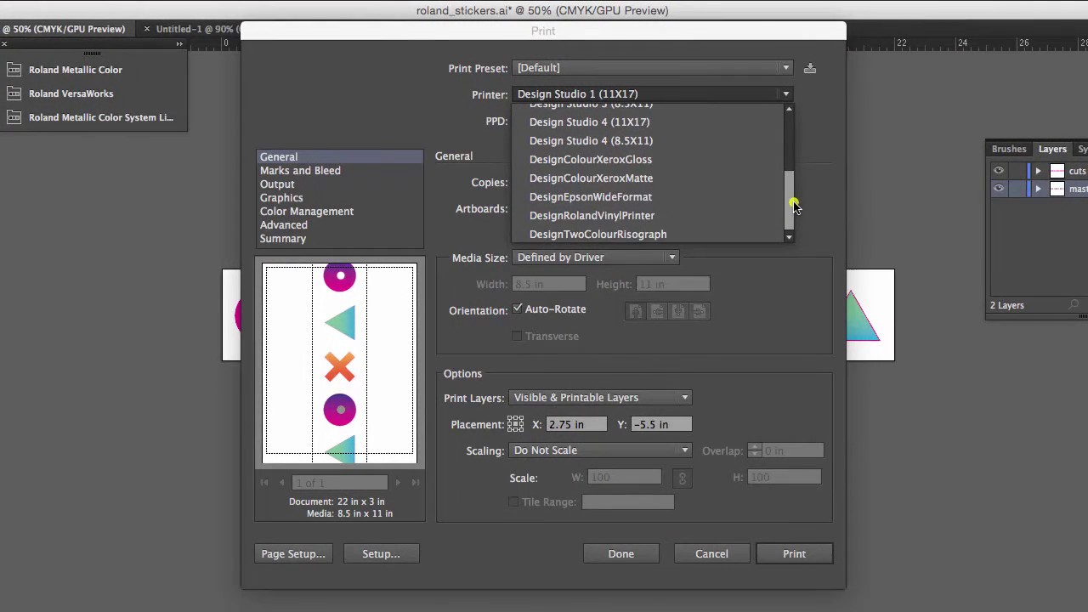
{"action": "left_click", "coordinate": [605, 216]}
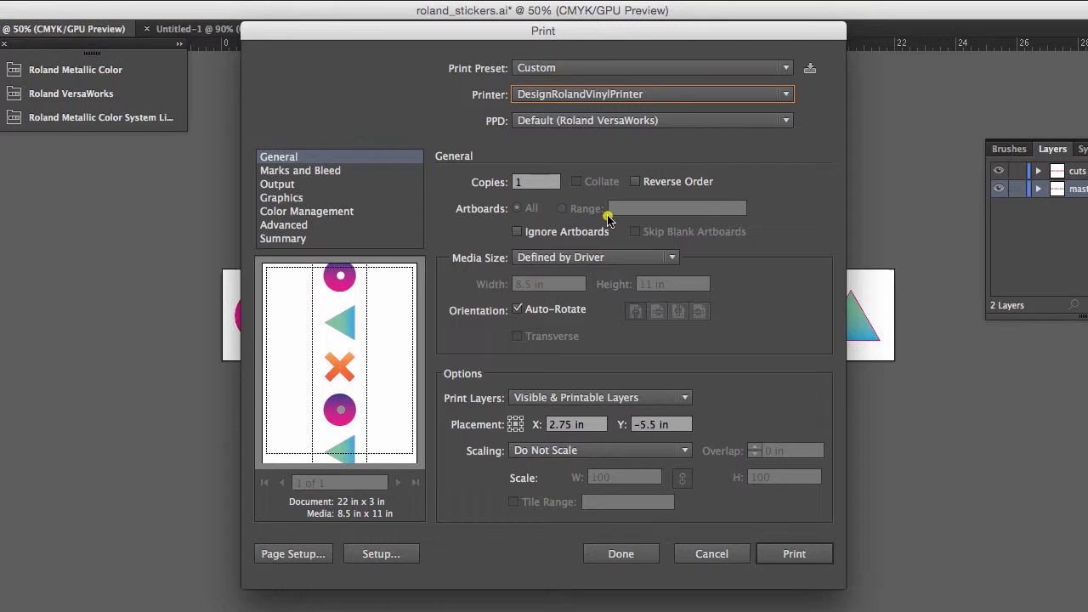
{"action": "left_click", "coordinate": [567, 257]}
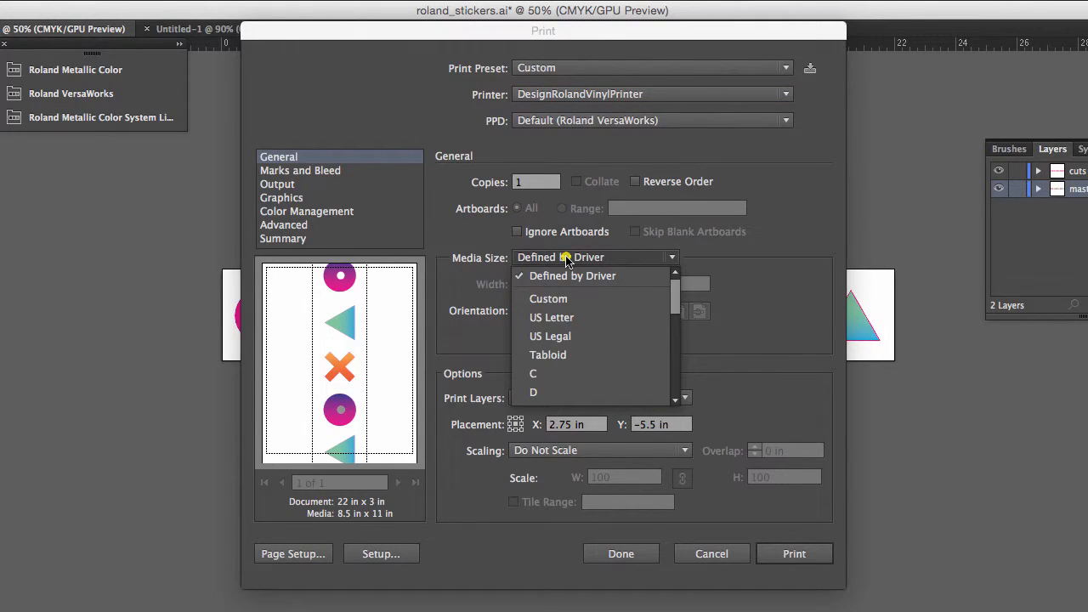
{"action": "left_click", "coordinate": [558, 300]}
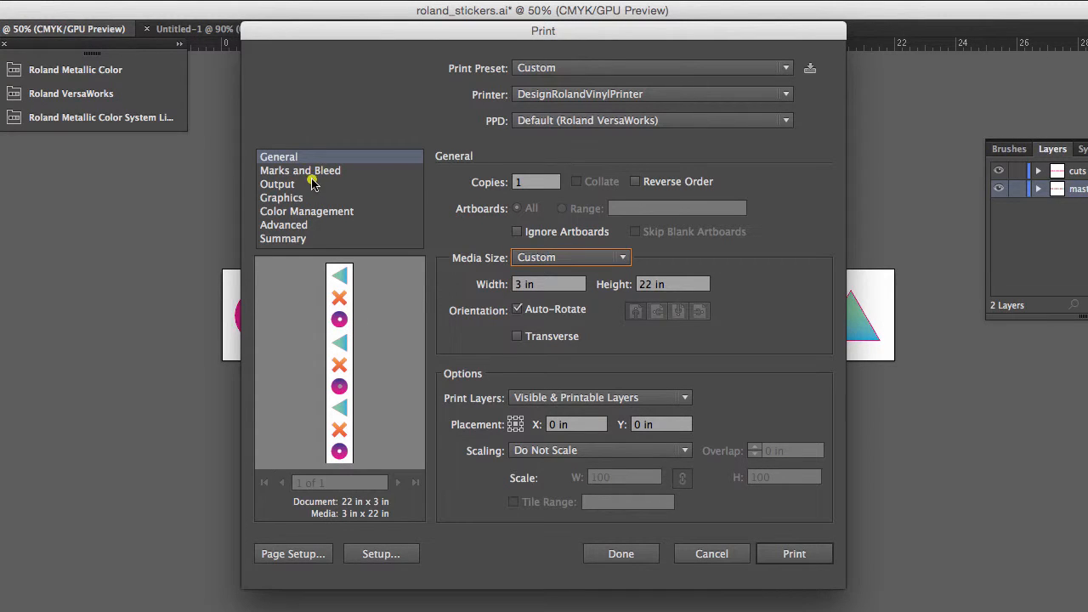
- Review the Output inks (CutContour, RDG_WHITE) and the Graphics PostScript Level 3 settings
{"action": "left_click", "coordinate": [278, 184]}
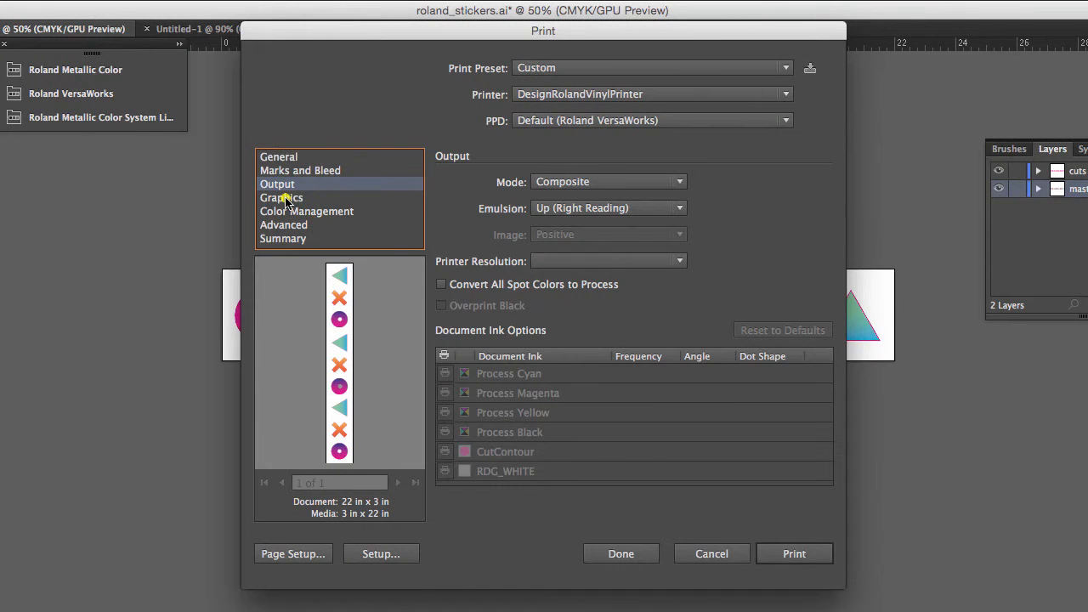
{"action": "left_click", "coordinate": [283, 197]}
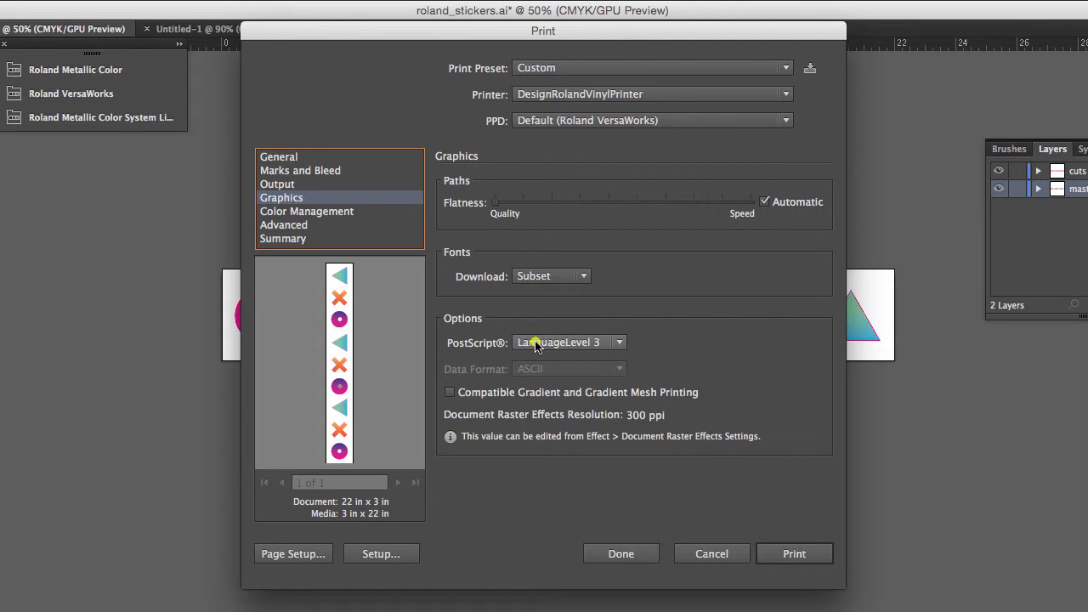
- In Advanced set the transparency flattener preset to [High Resolution] and print the job
{"action": "left_click", "coordinate": [291, 226]}
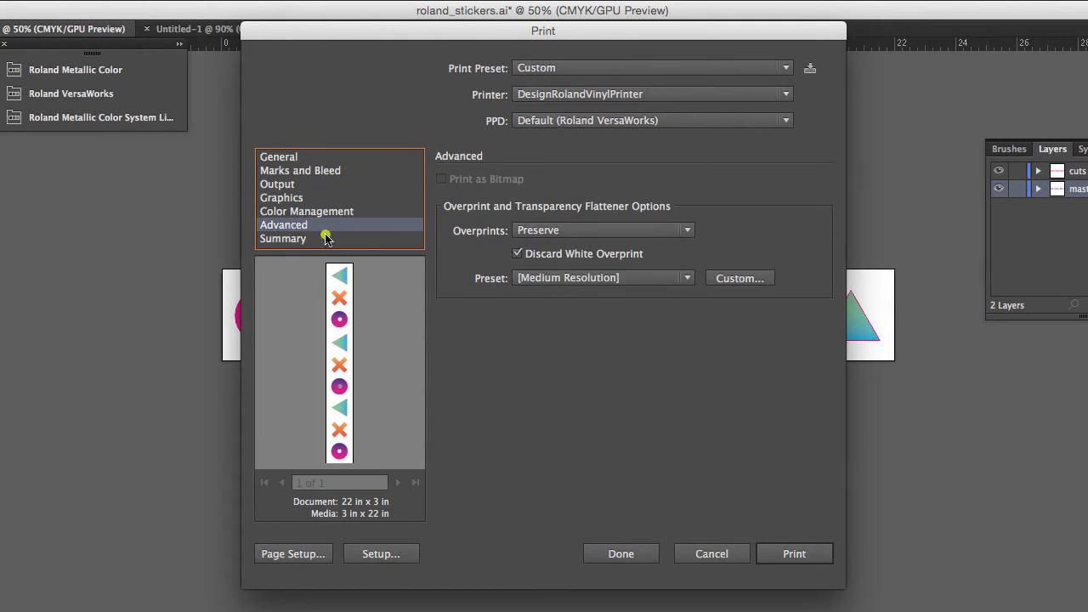
{"action": "left_click", "coordinate": [595, 282]}
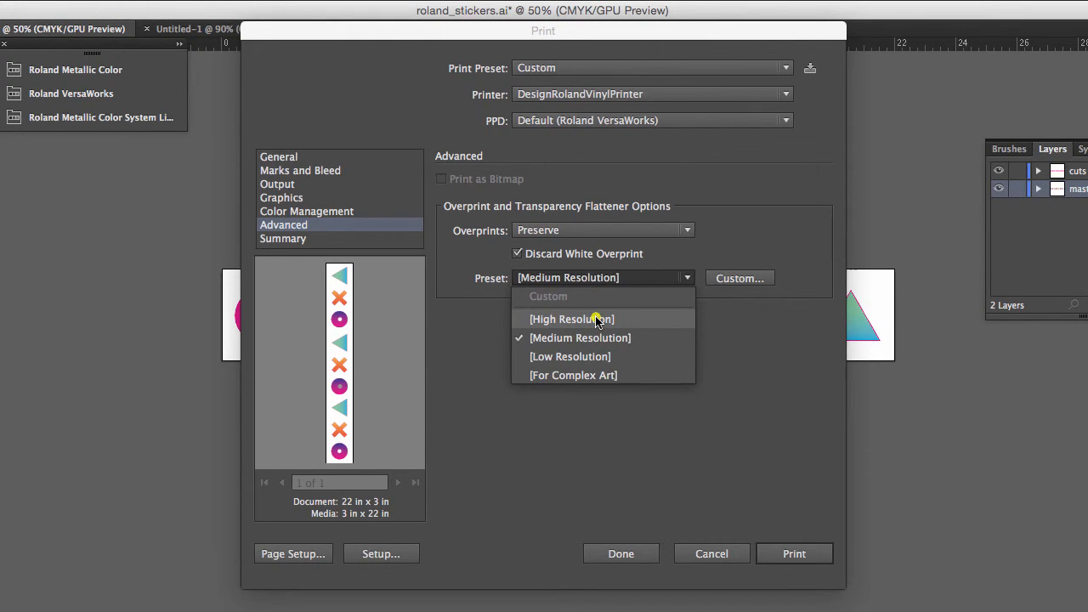
{"action": "left_click", "coordinate": [597, 320]}
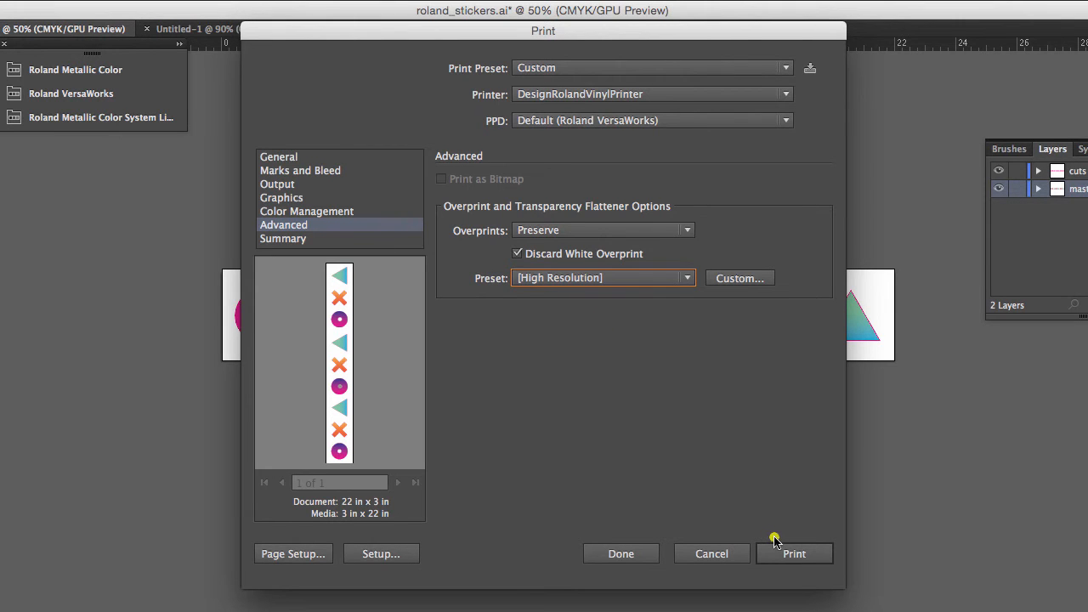
{"action": "left_click", "coordinate": [791, 555]}
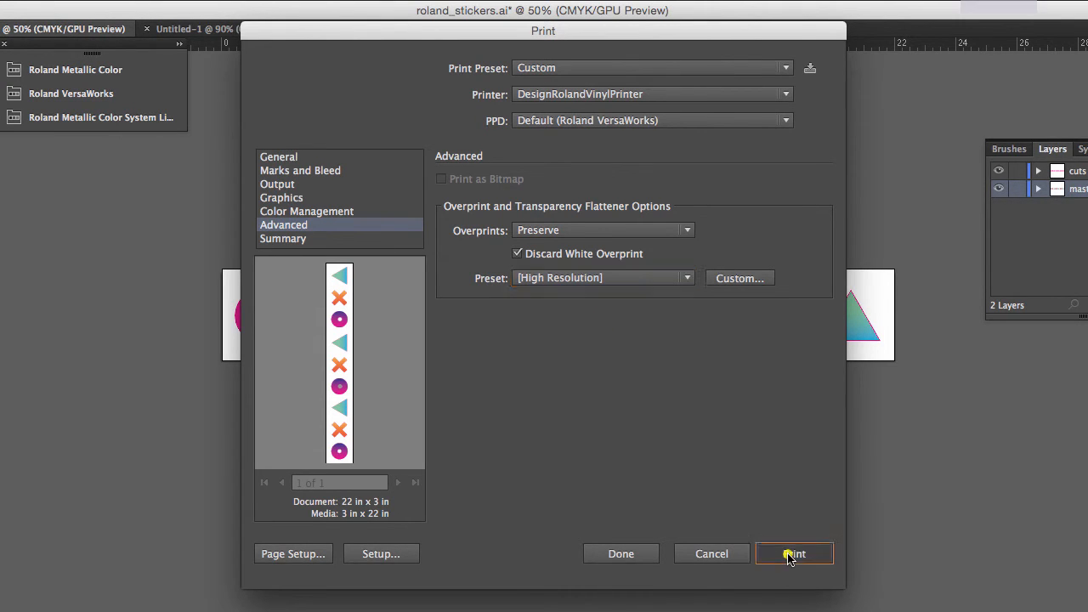